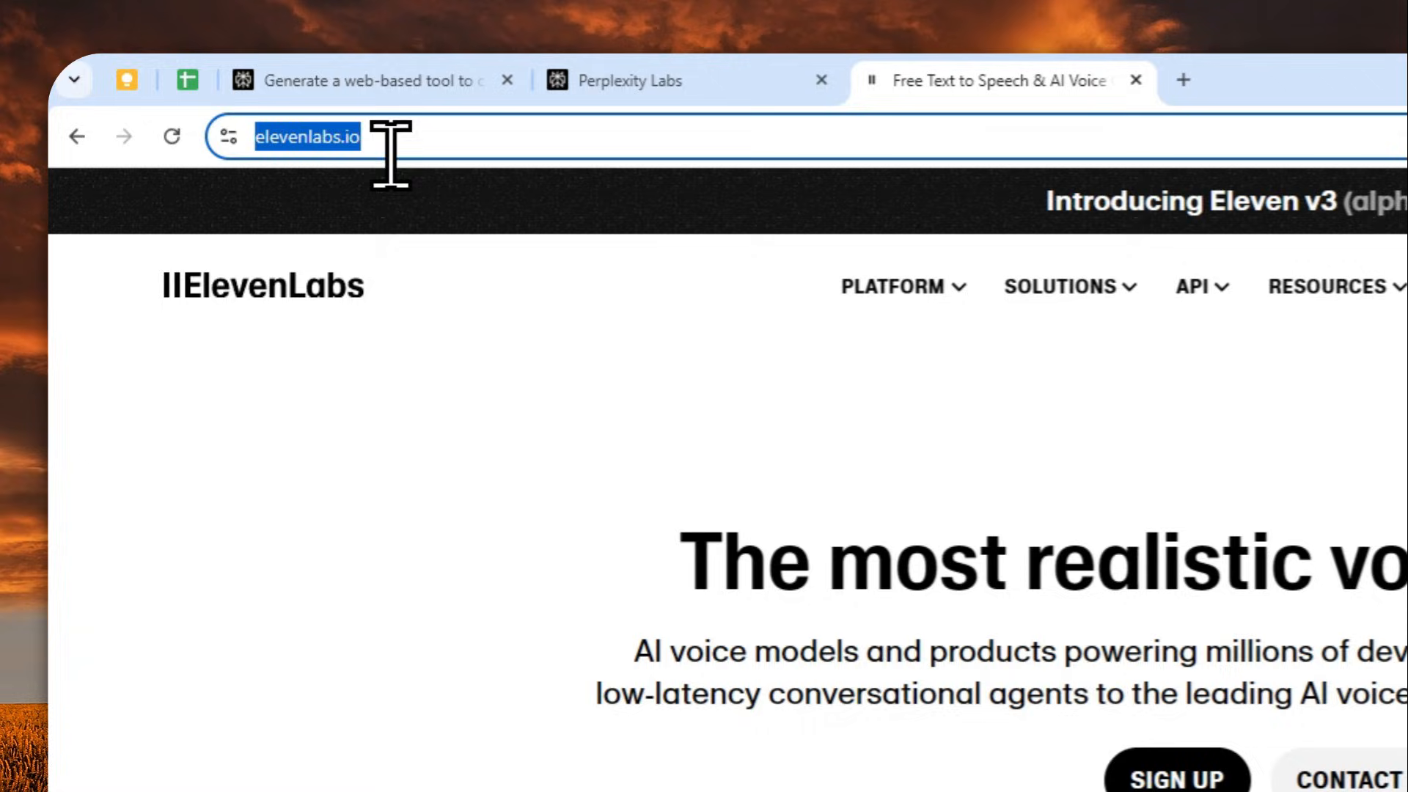
# Go to the API Keys settings of the ElevenLabs account and start creating a new API key
pyautogui.click(1210, 292)
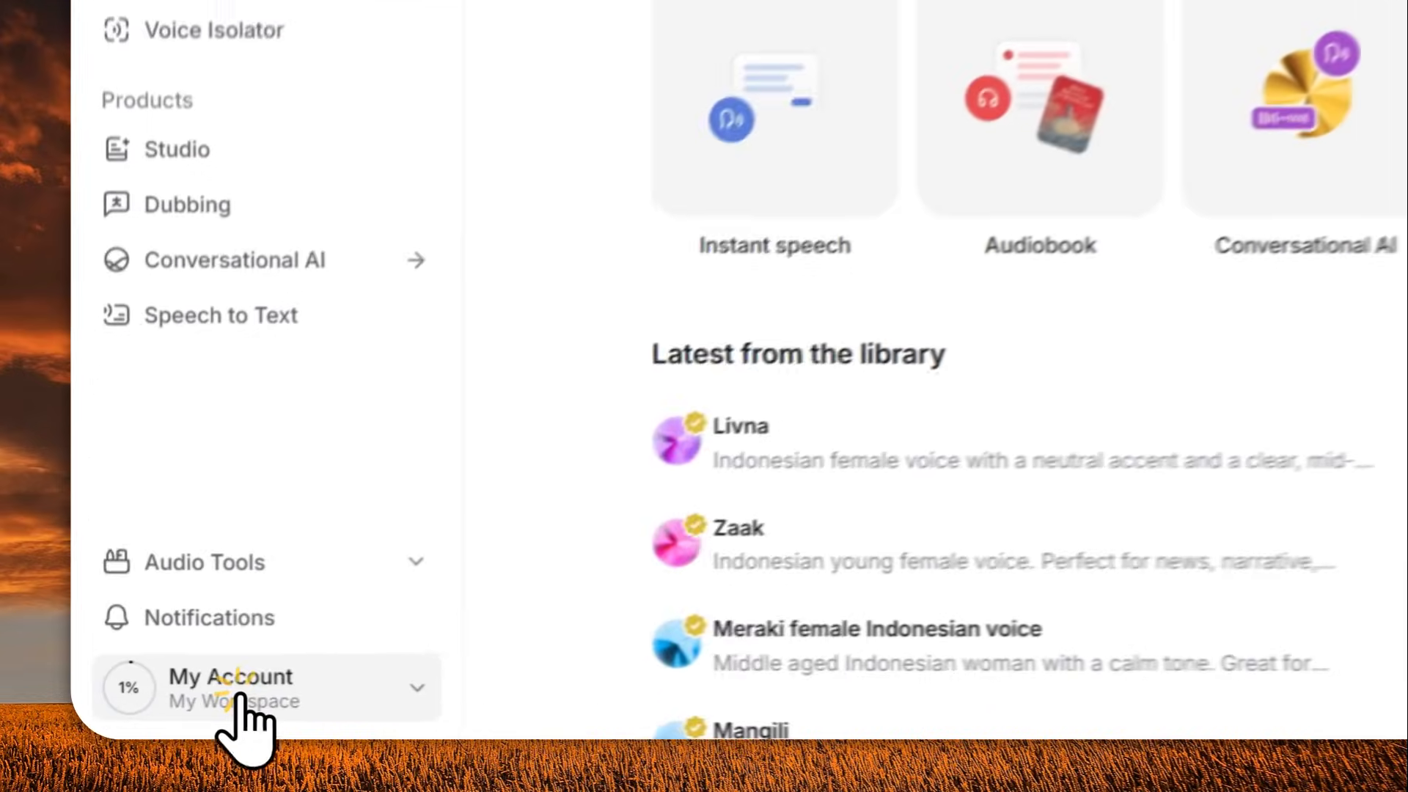
pyautogui.click(164, 717)
pyautogui.click(607, 277)
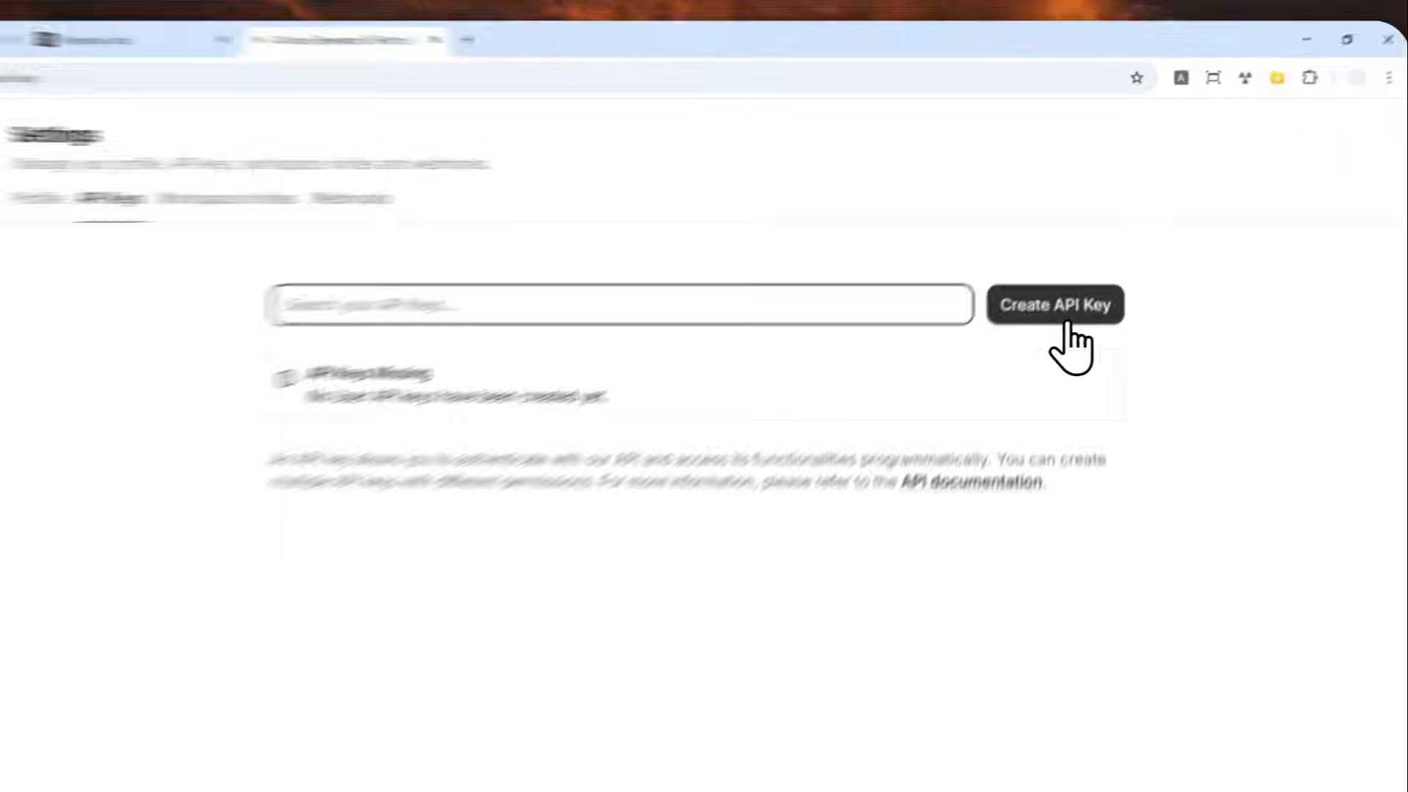
pyautogui.click(1067, 321)
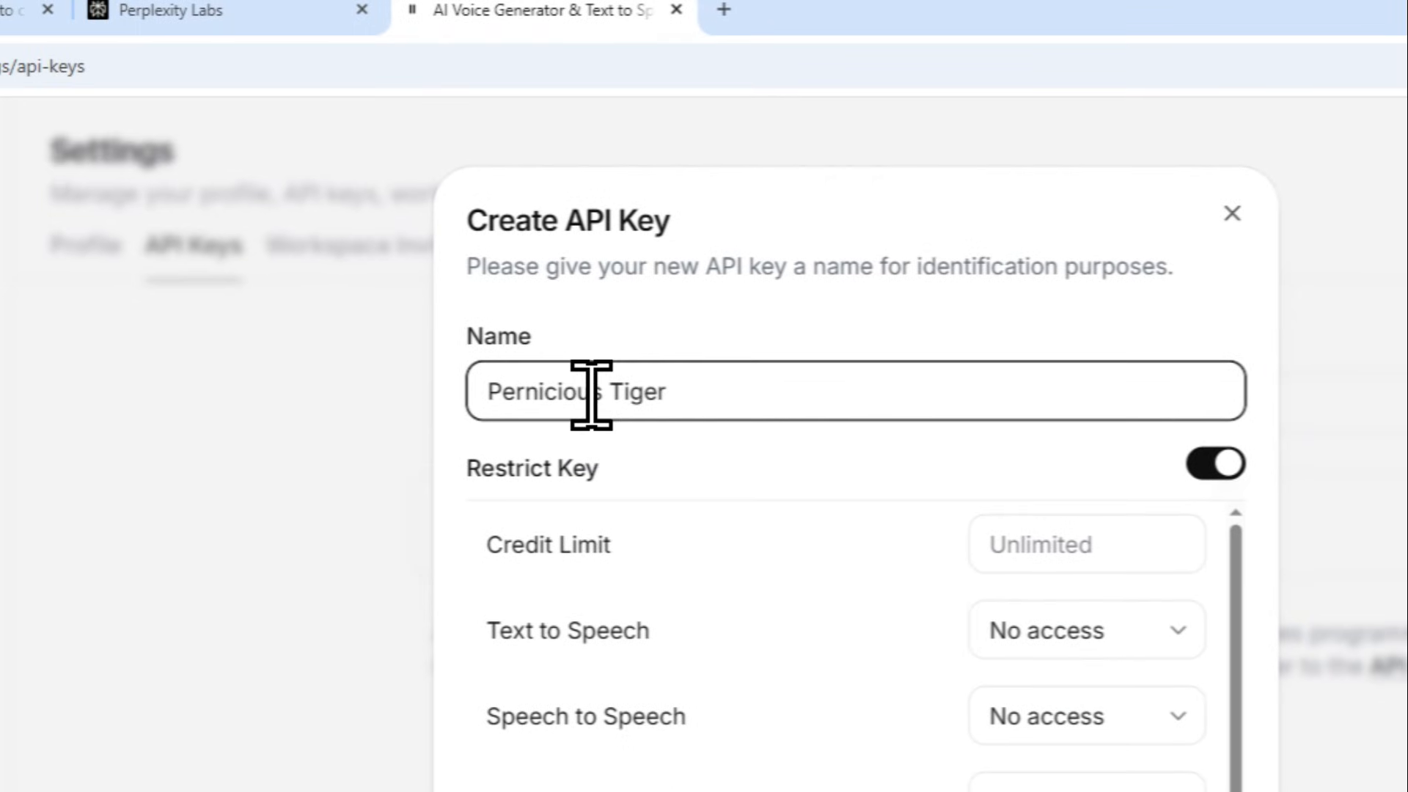
# Review the new key's permissions and set Audio Isolation and Text to Speech to Has access
pyautogui.moveTo(713, 394); pyautogui.dragTo(468, 395)
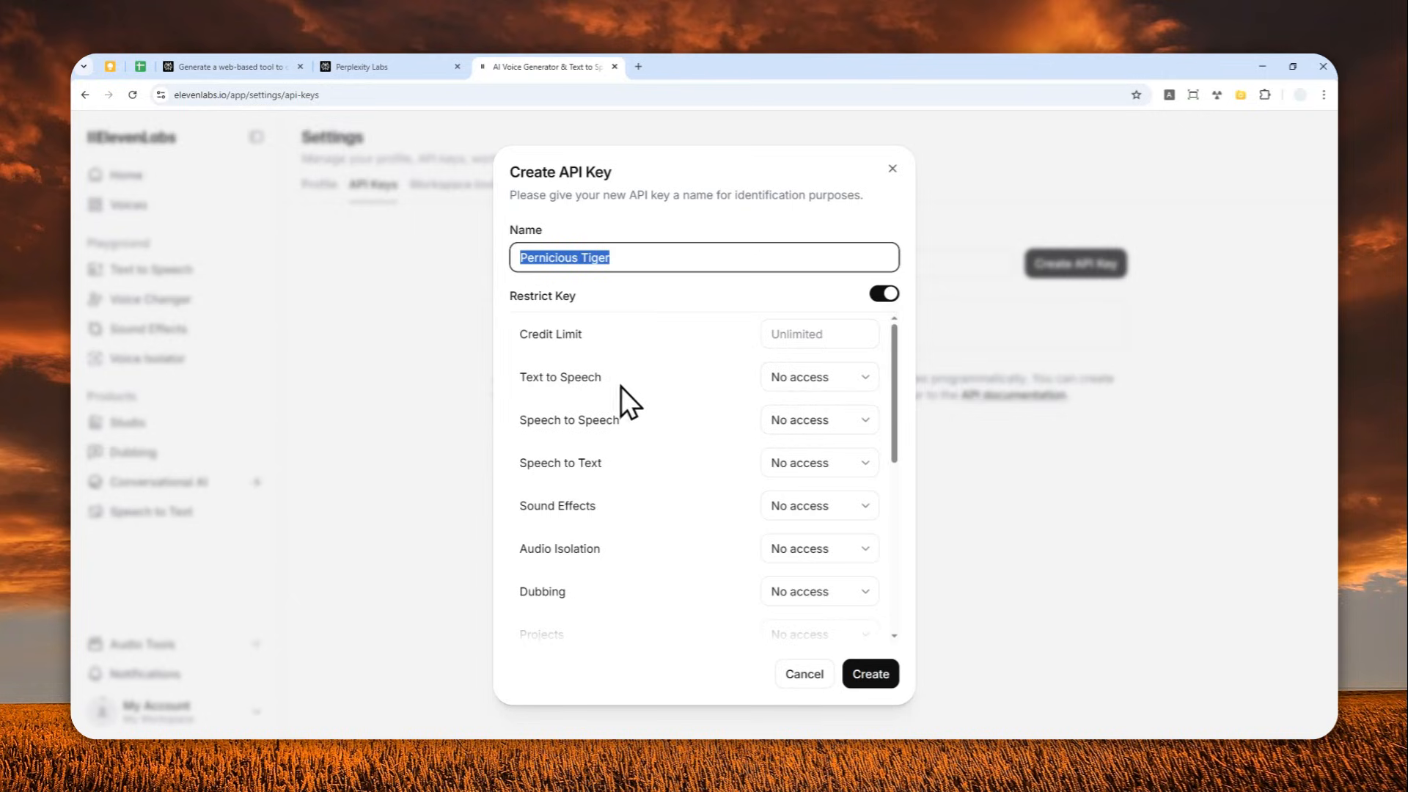
pyautogui.scroll(-1, 574, 393)
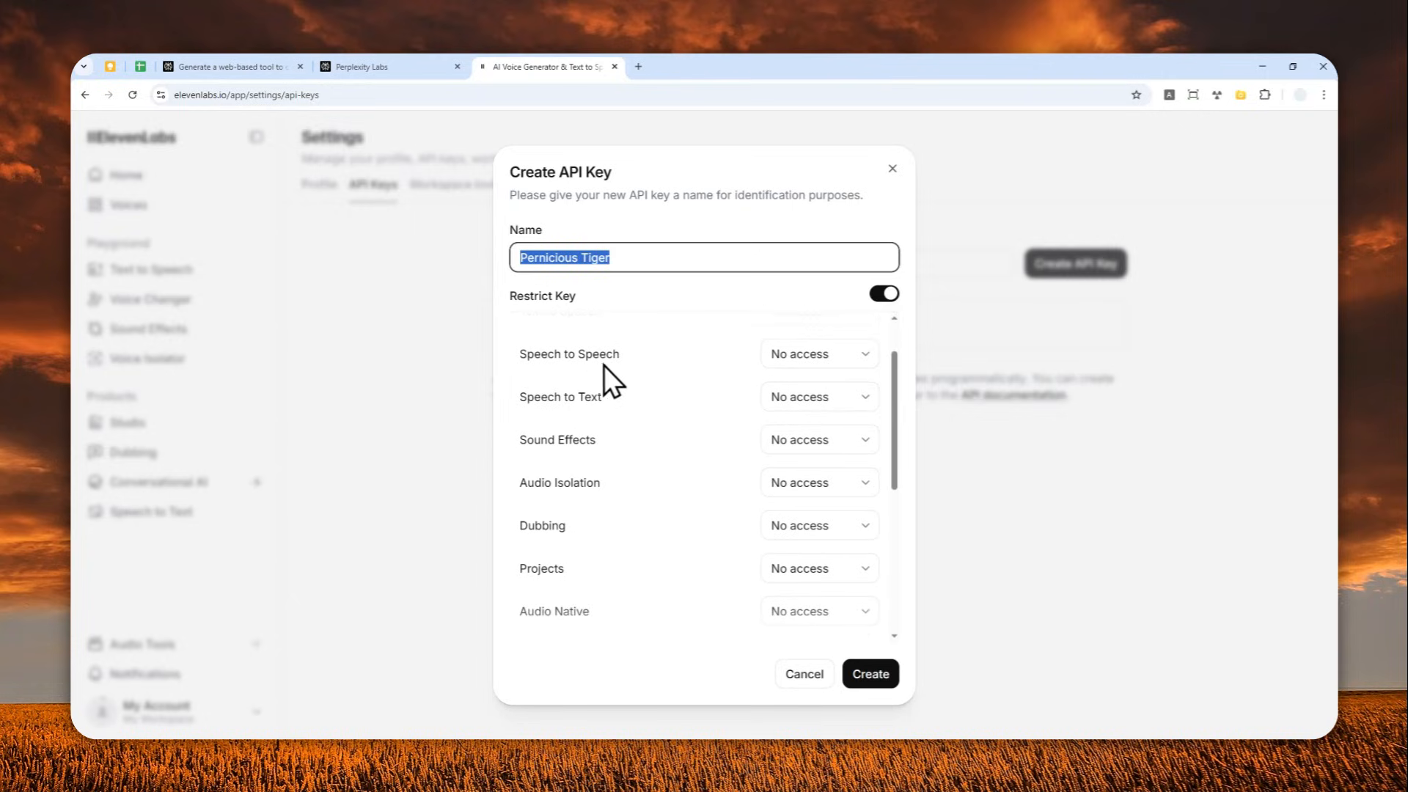
pyautogui.scroll(-4, 645, 411)
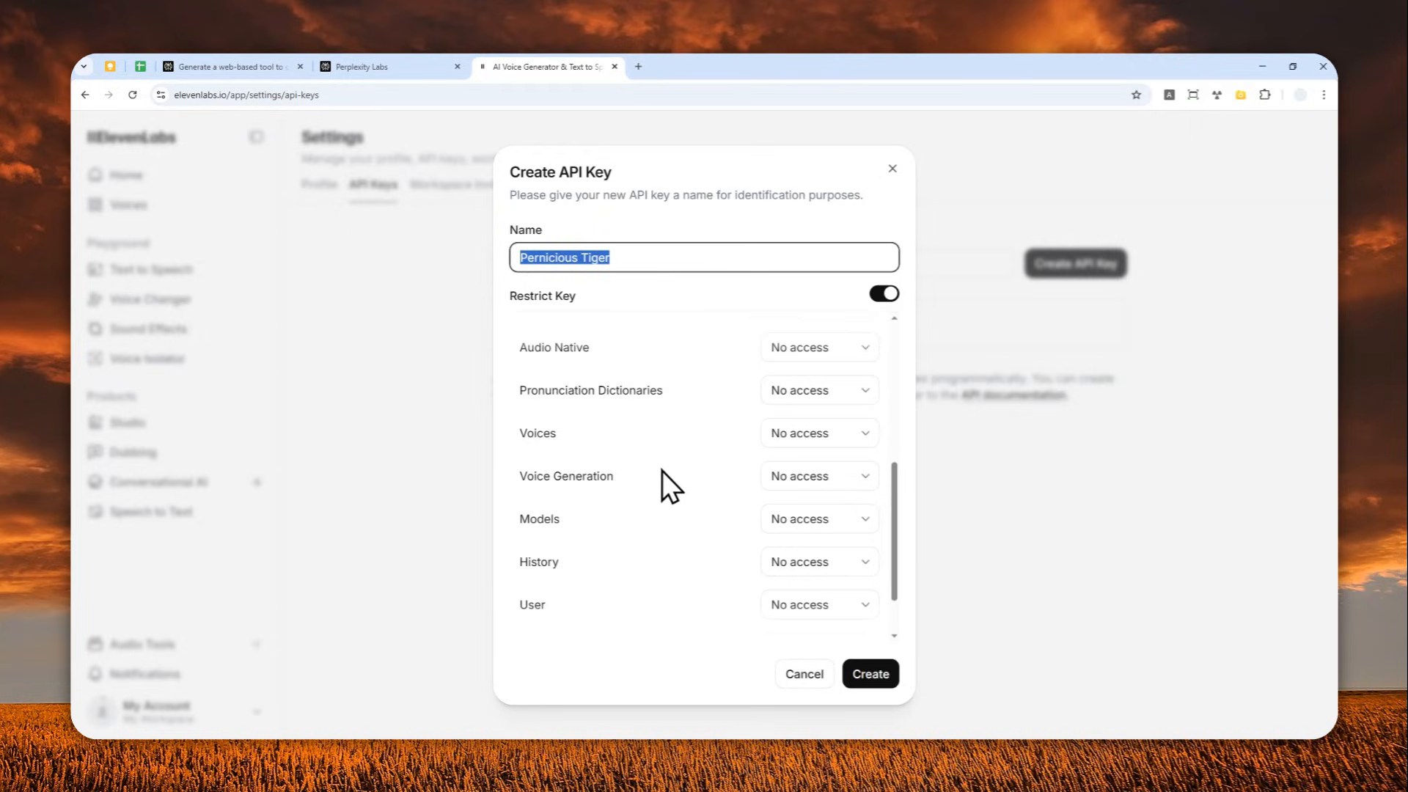
pyautogui.scroll(4, 689, 480)
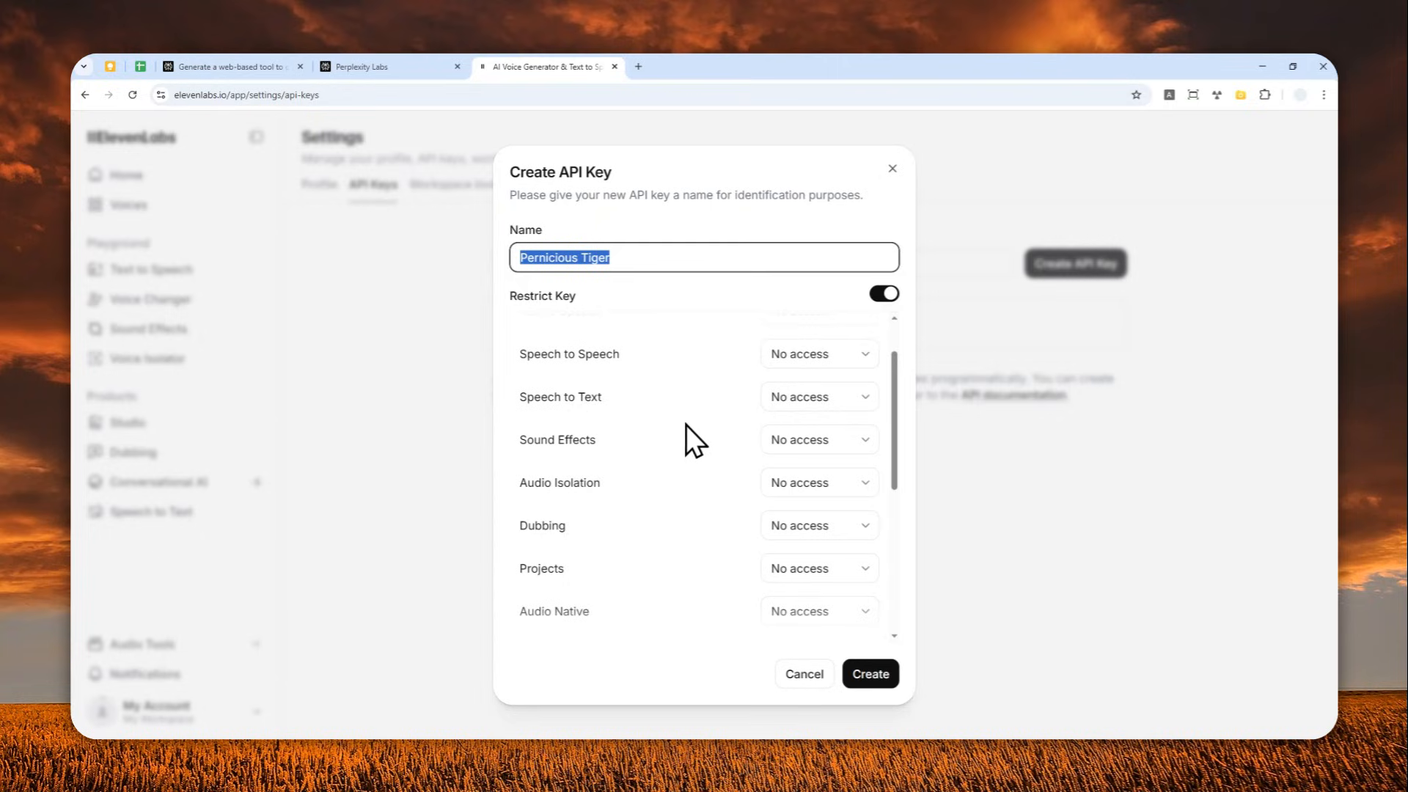
pyautogui.scroll(-1, 685, 430)
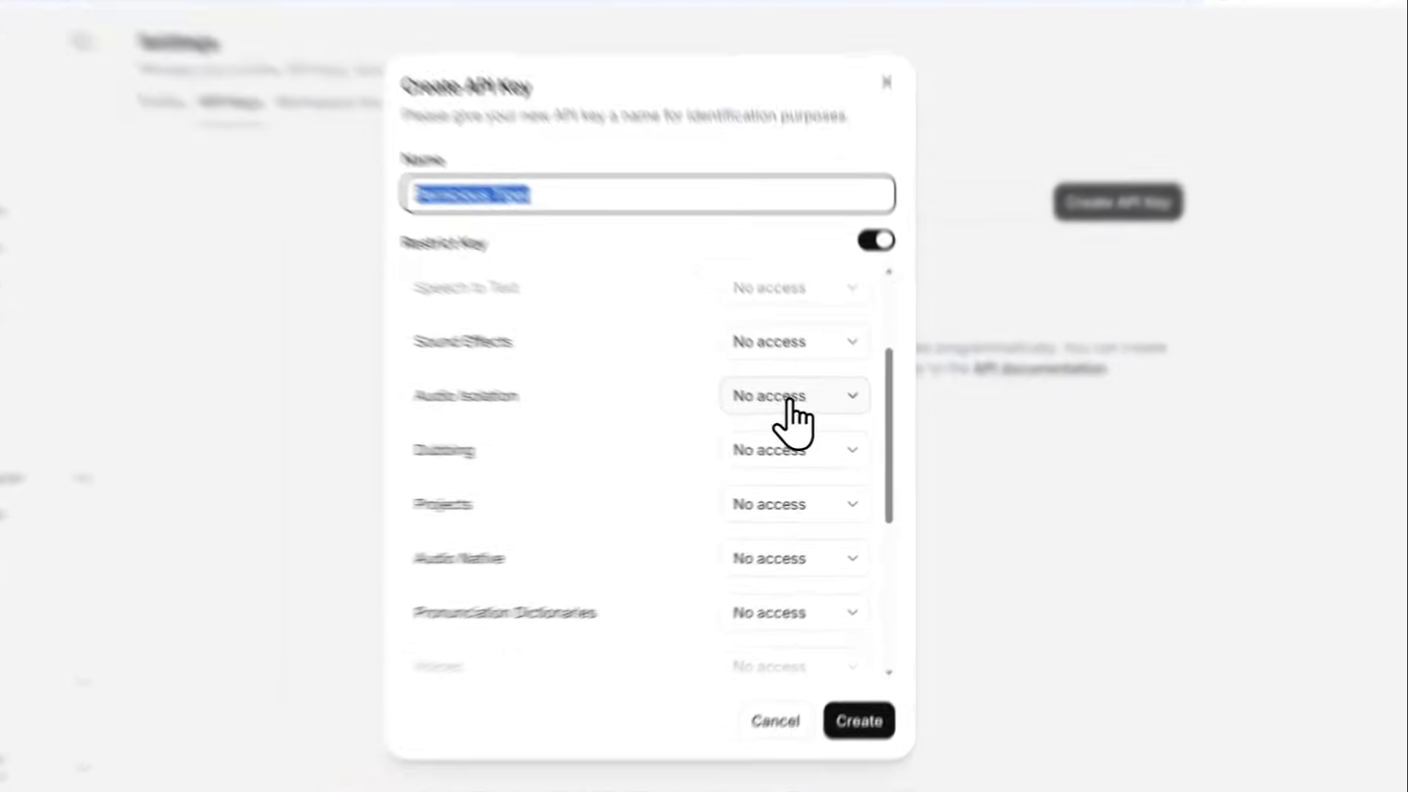
pyautogui.click(795, 416)
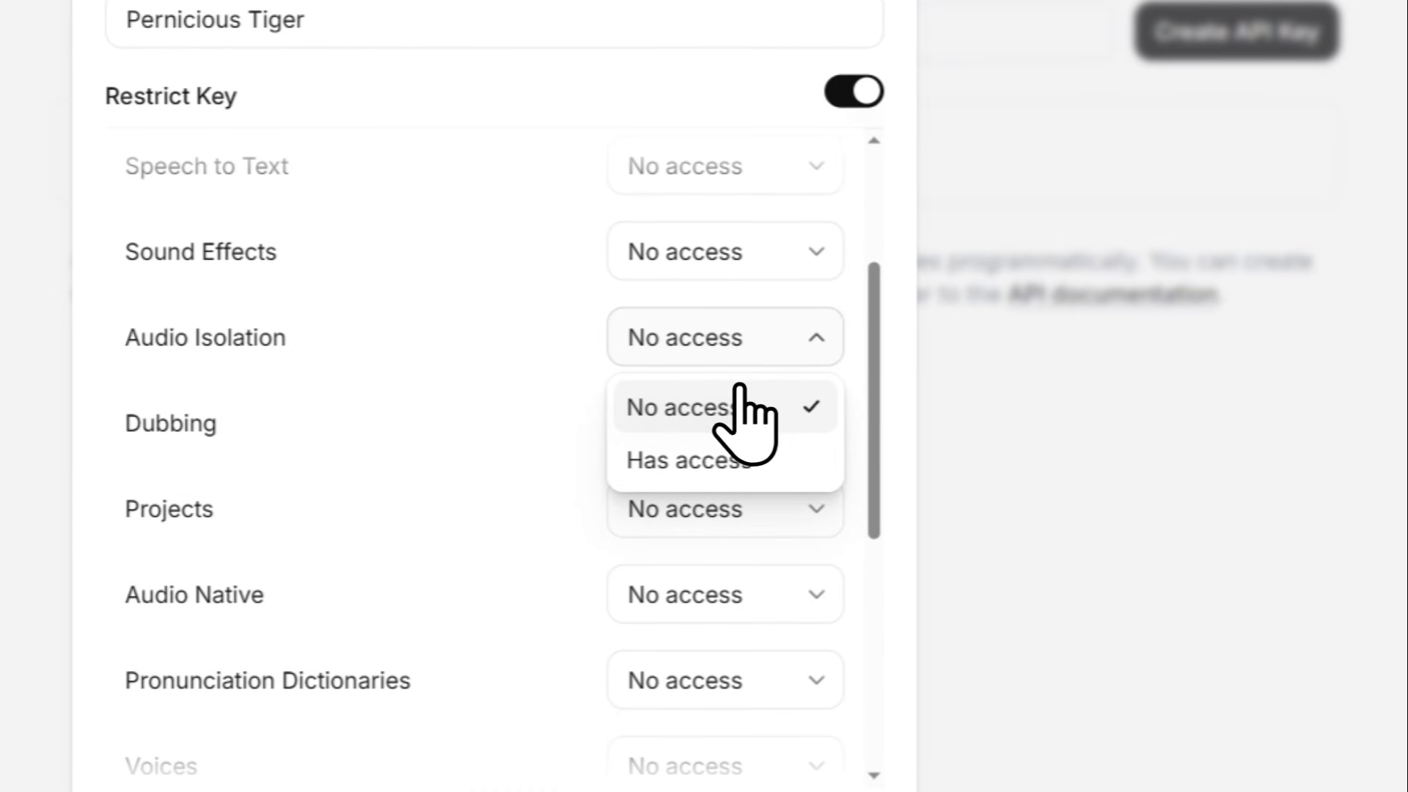
pyautogui.click(732, 459)
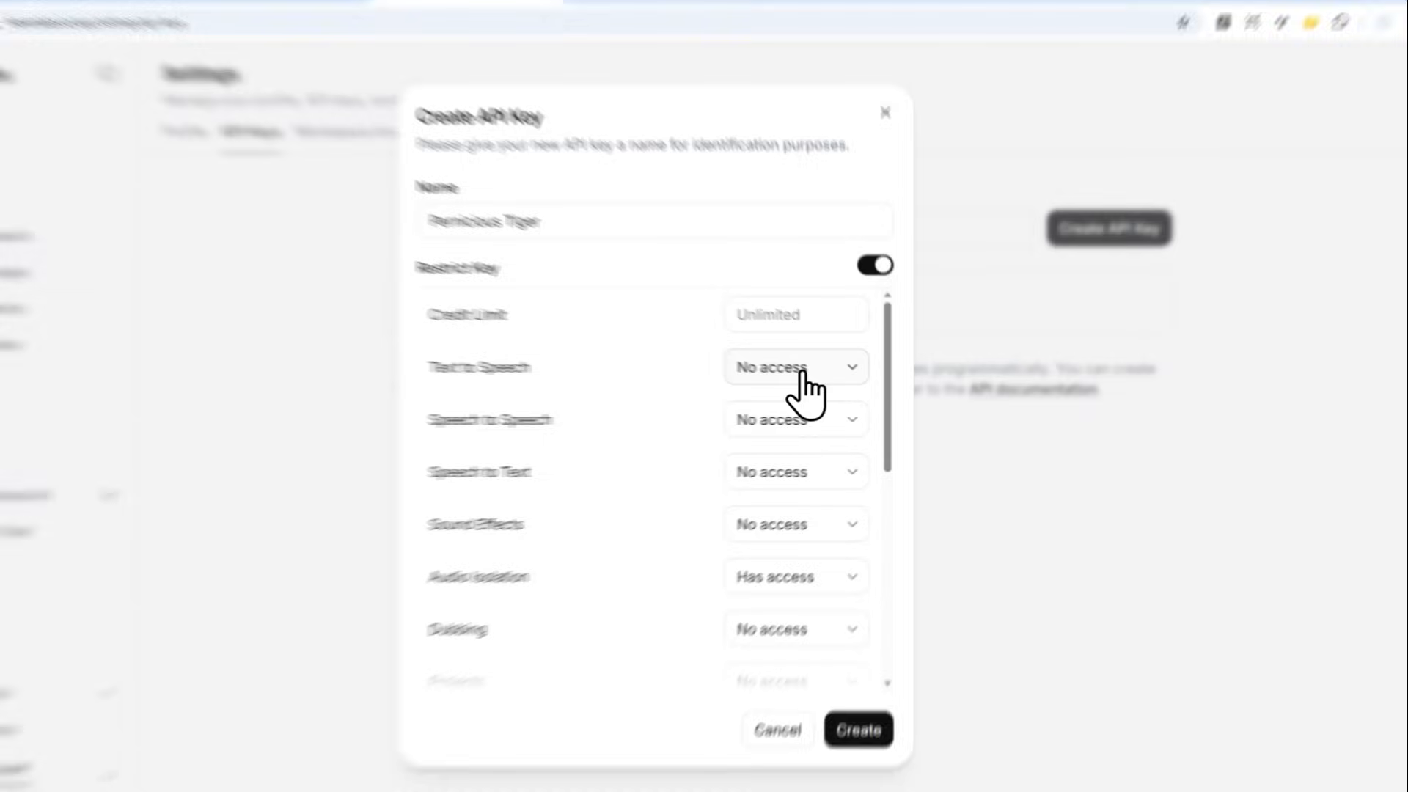
pyautogui.click(820, 377)
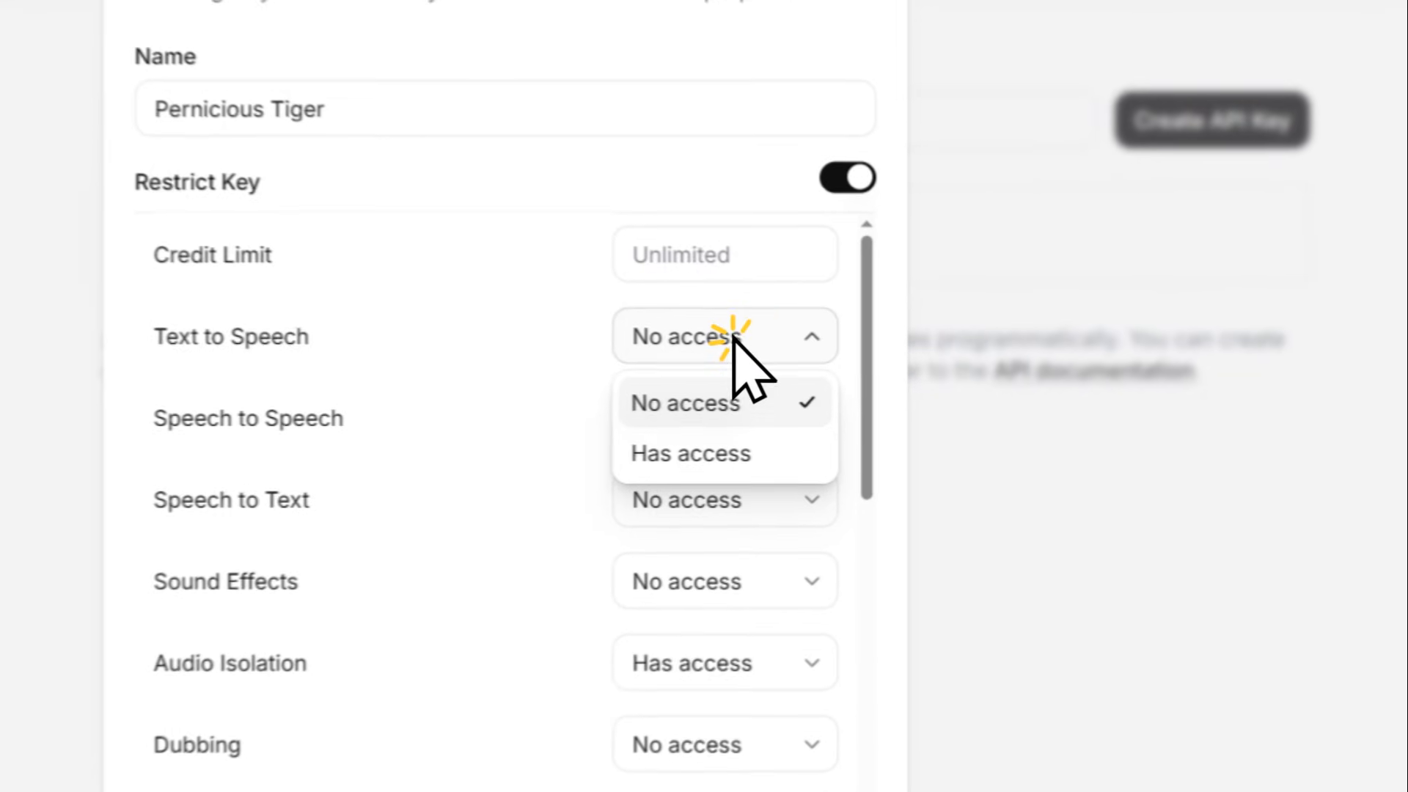
pyautogui.click(817, 437)
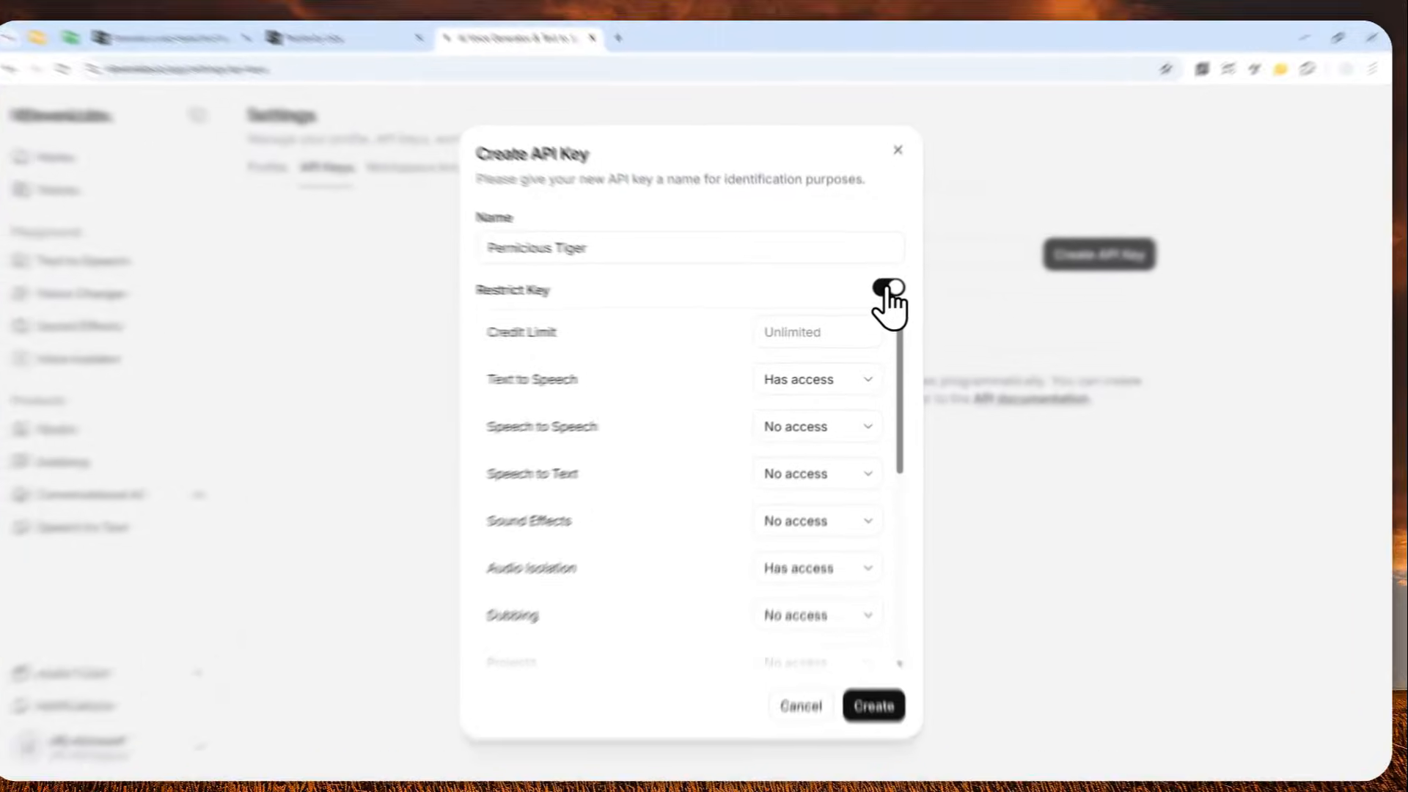
# Create the API key Pernicious Tiger with Restrict Key turned off and copy it to the clipboard
pyautogui.click(882, 295)
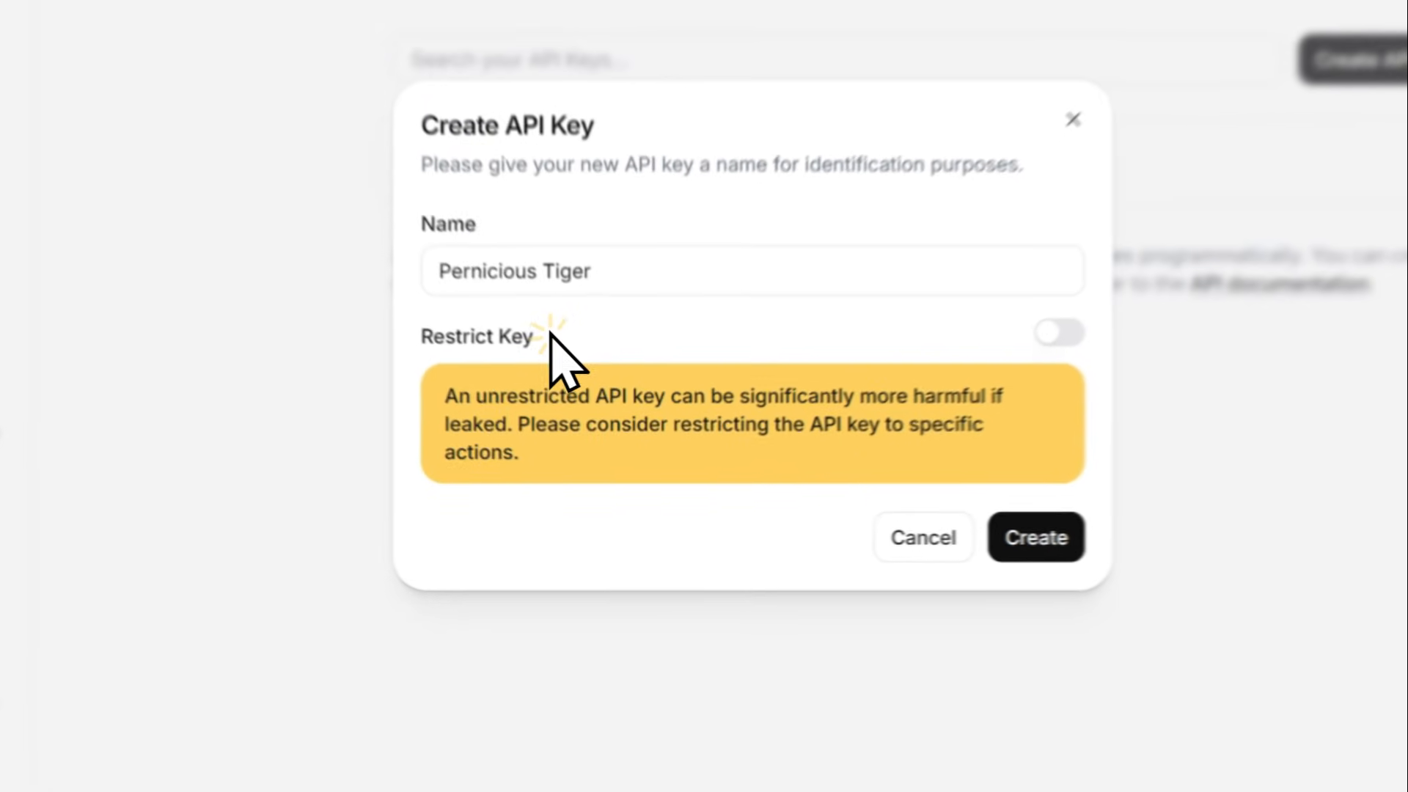
pyautogui.moveTo(580, 426); pyautogui.dragTo(511, 429)
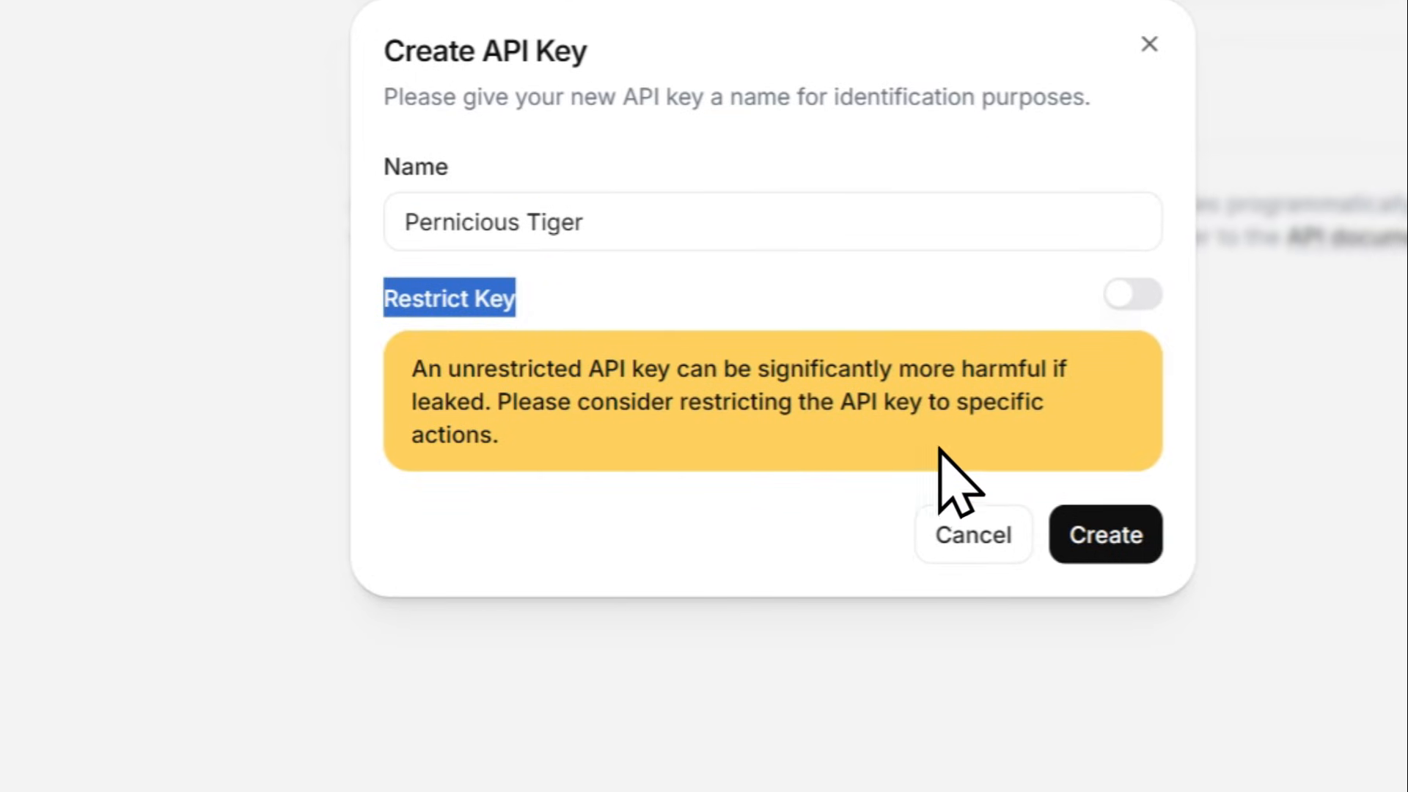
pyautogui.click(654, 234)
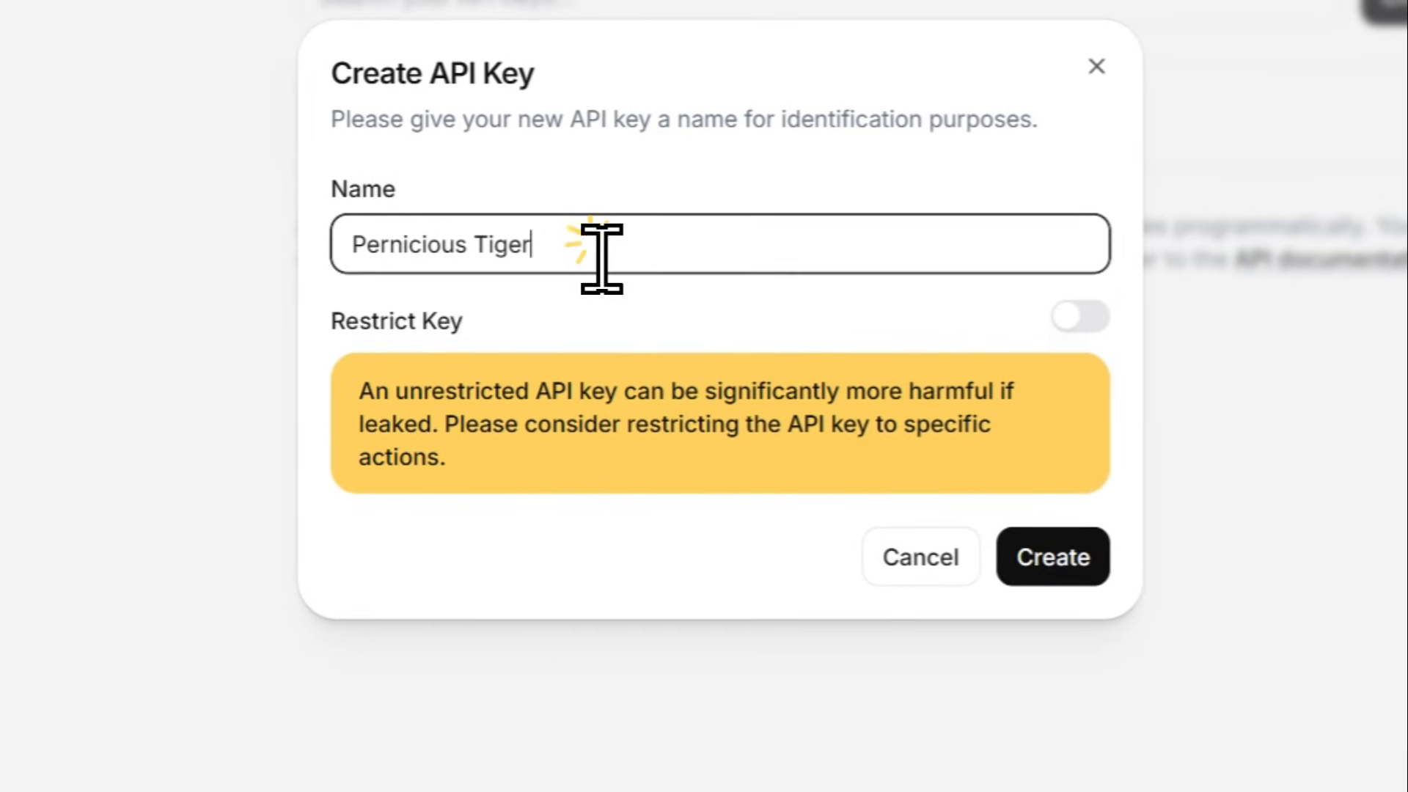
pyautogui.moveTo(601, 258); pyautogui.dragTo(354, 247)
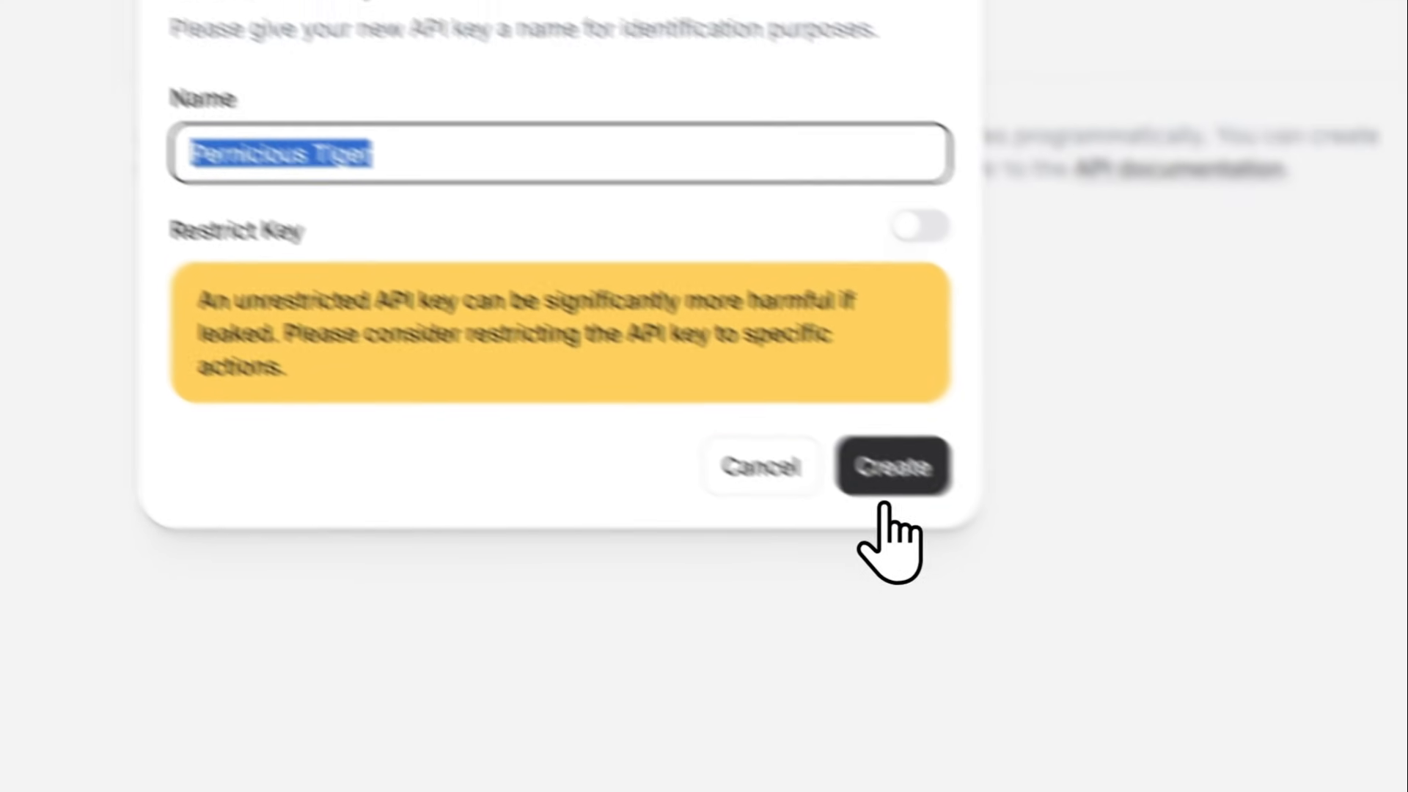
pyautogui.click(887, 485)
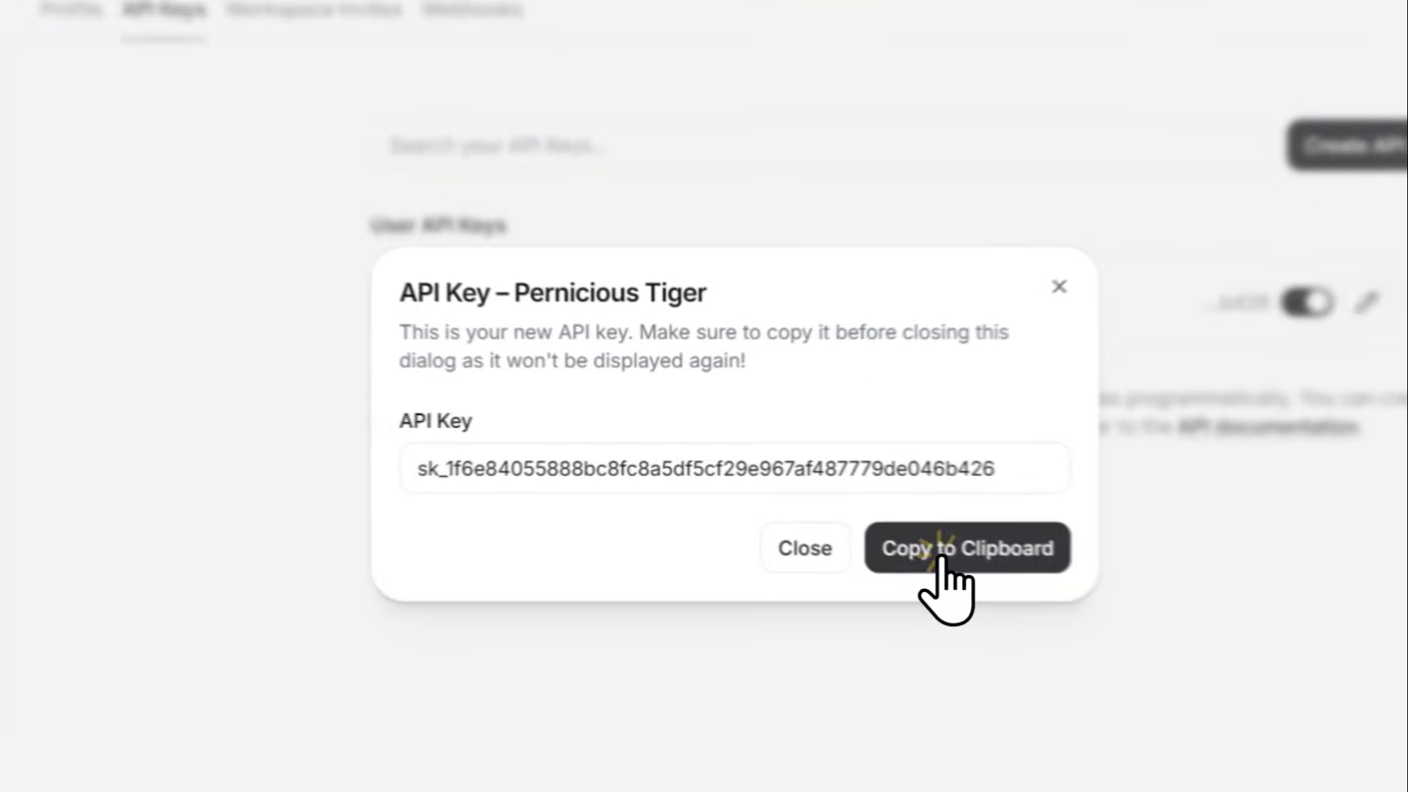
pyautogui.click(822, 499)
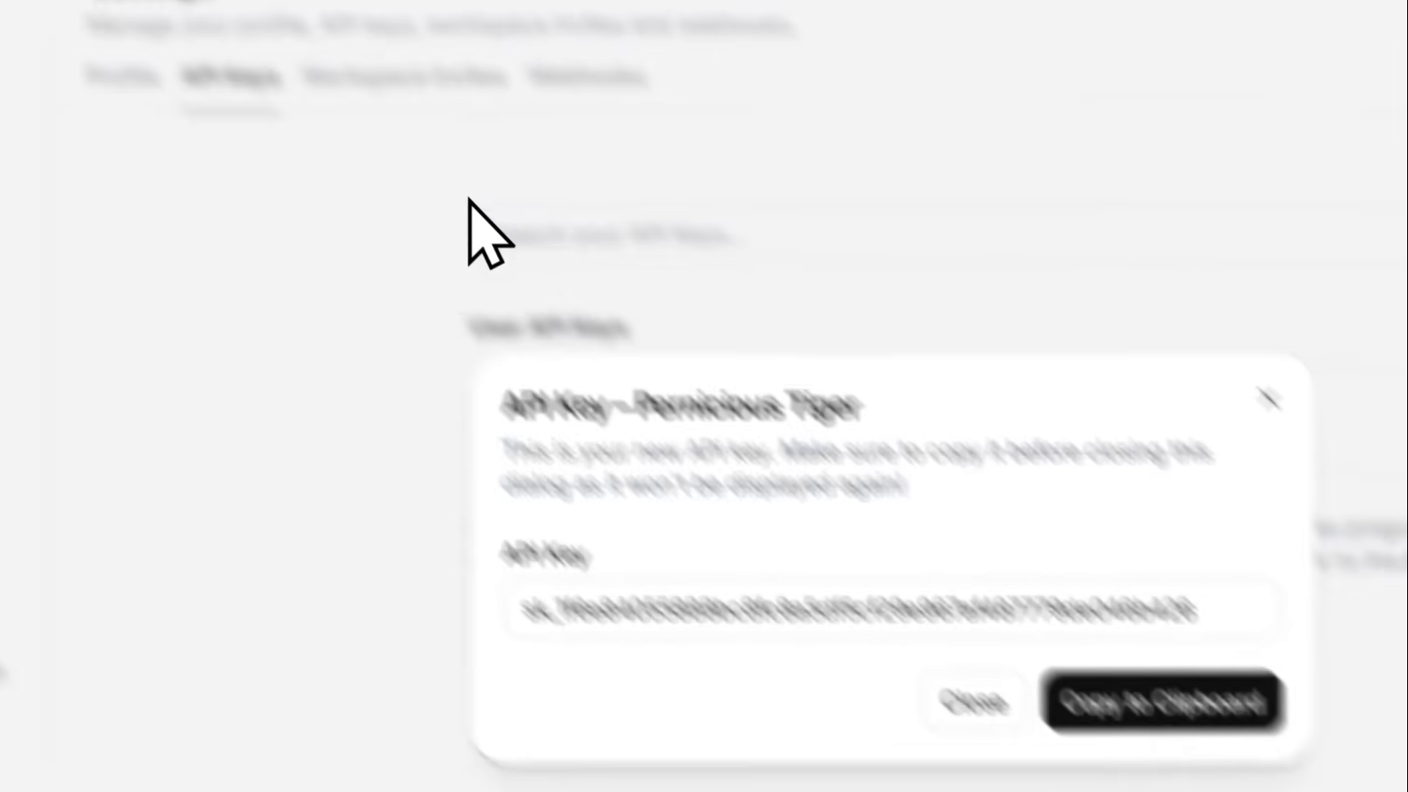
# Switch to the Perplexity Labs text-to-speech app, paste the ElevenLabs API key into its configuration and test it
pyautogui.click(575, 31)
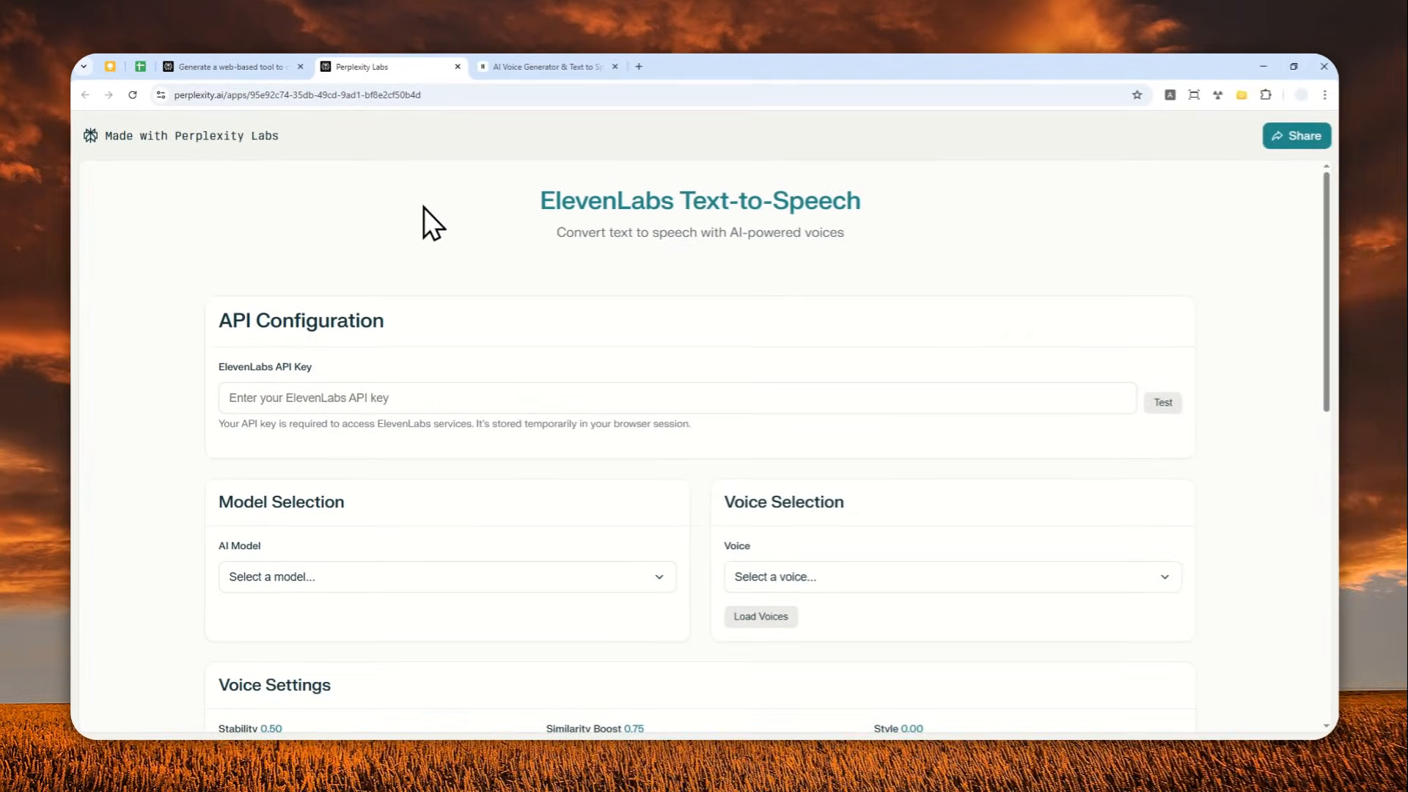
pyautogui.click(262, 67)
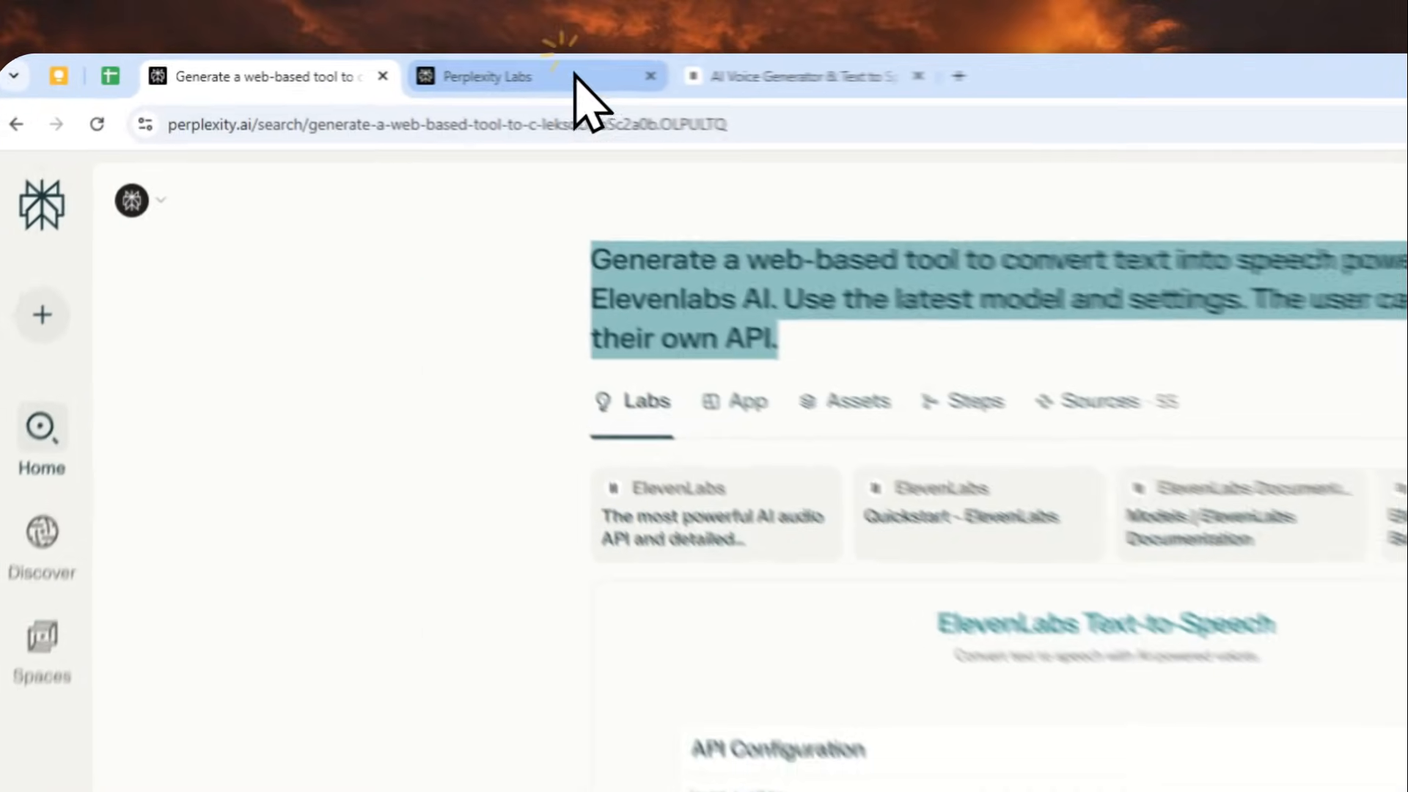
pyautogui.click(424, 66)
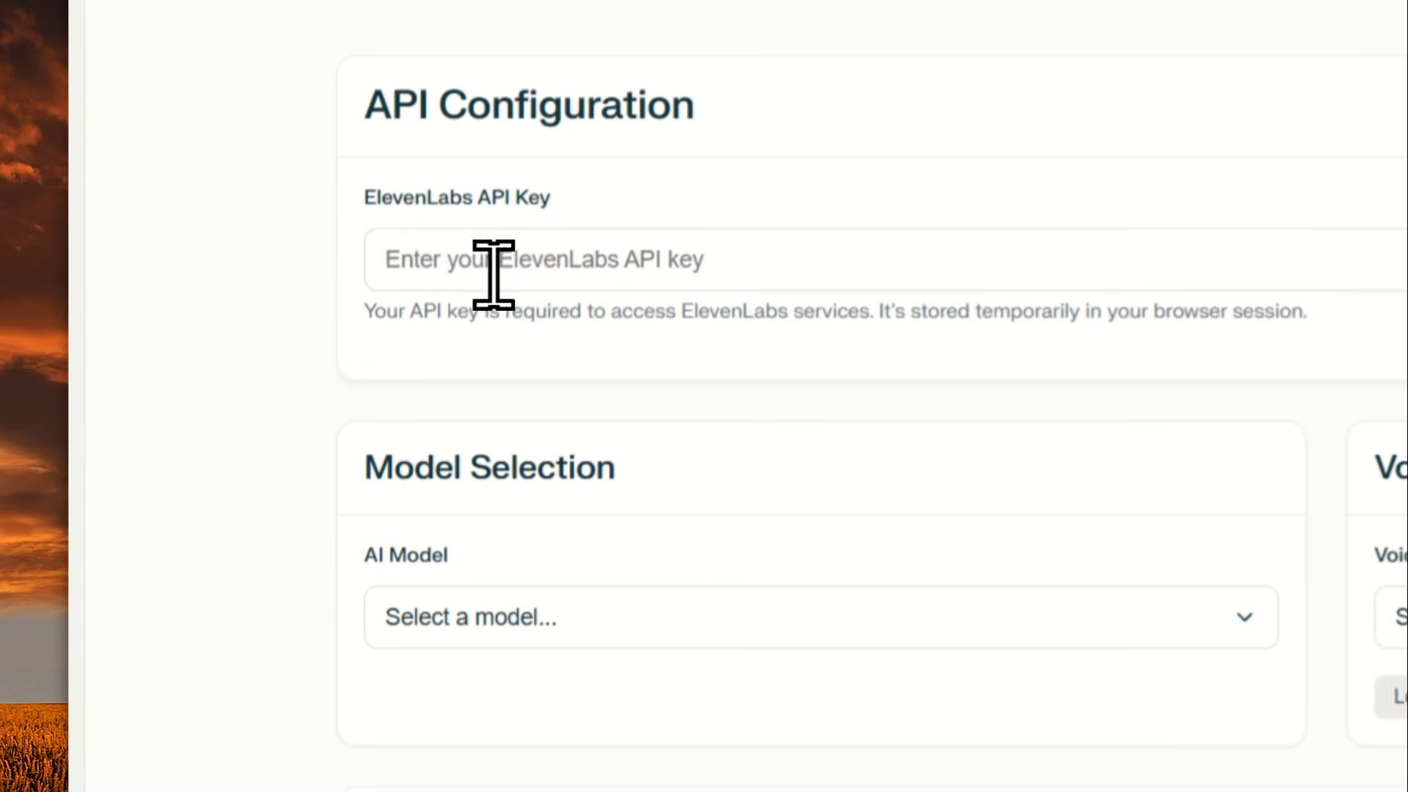
pyautogui.rightClick(480, 485)
pyautogui.click(550, 597)
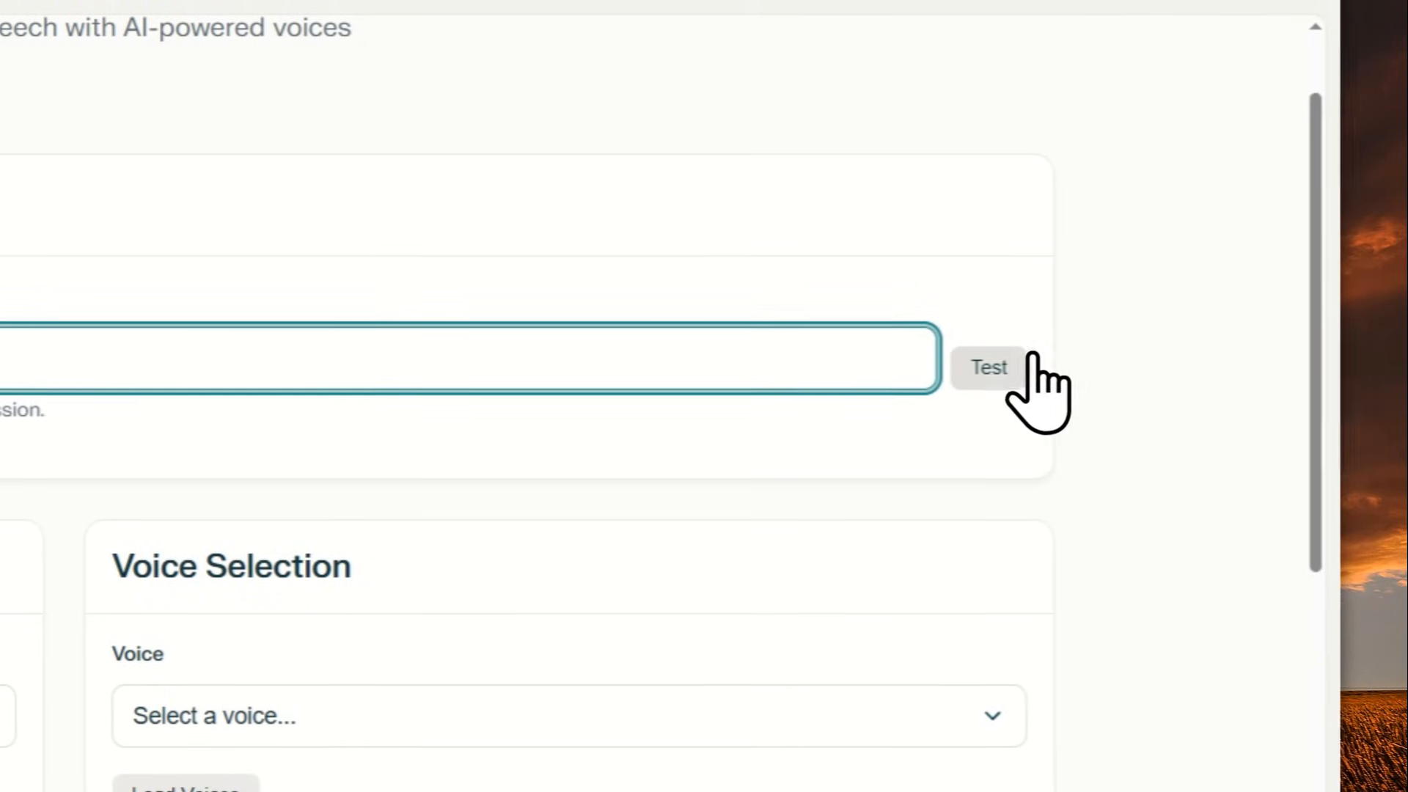
pyautogui.click(1009, 361)
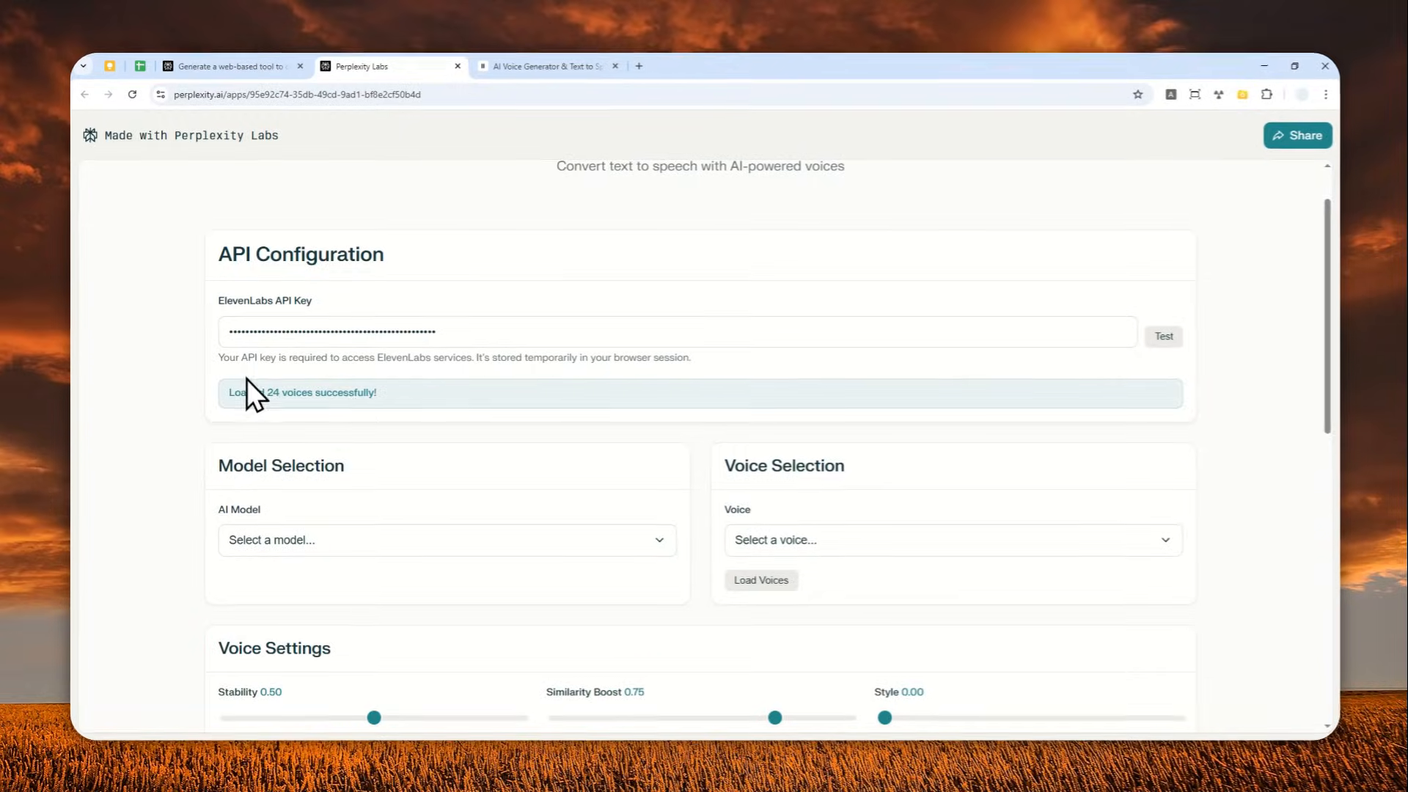
# Choose Multilingual v2 as the AI model and Liam as the voice
pyautogui.scroll(-3, 540, 428)
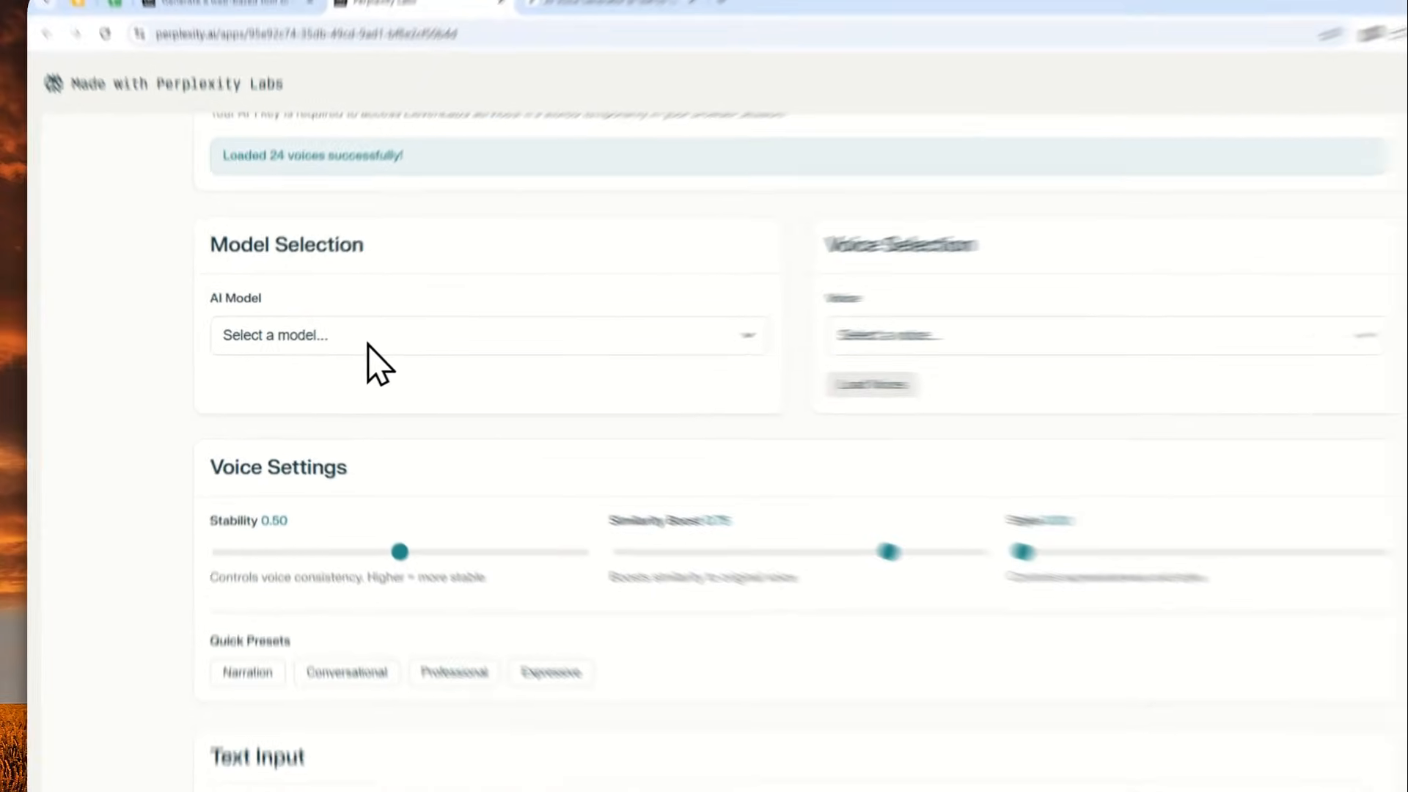
pyautogui.click(337, 338)
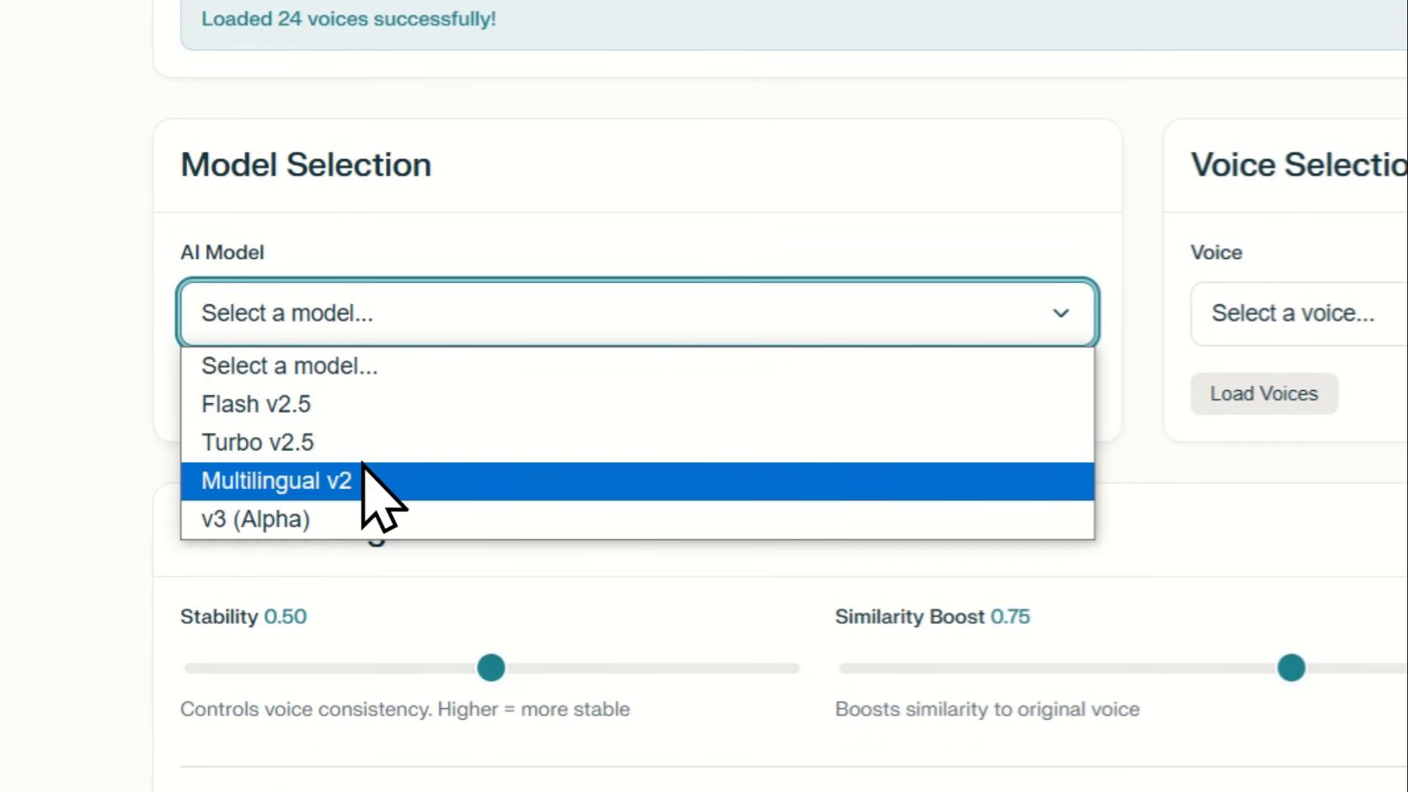
pyautogui.click(359, 481)
pyautogui.click(939, 223)
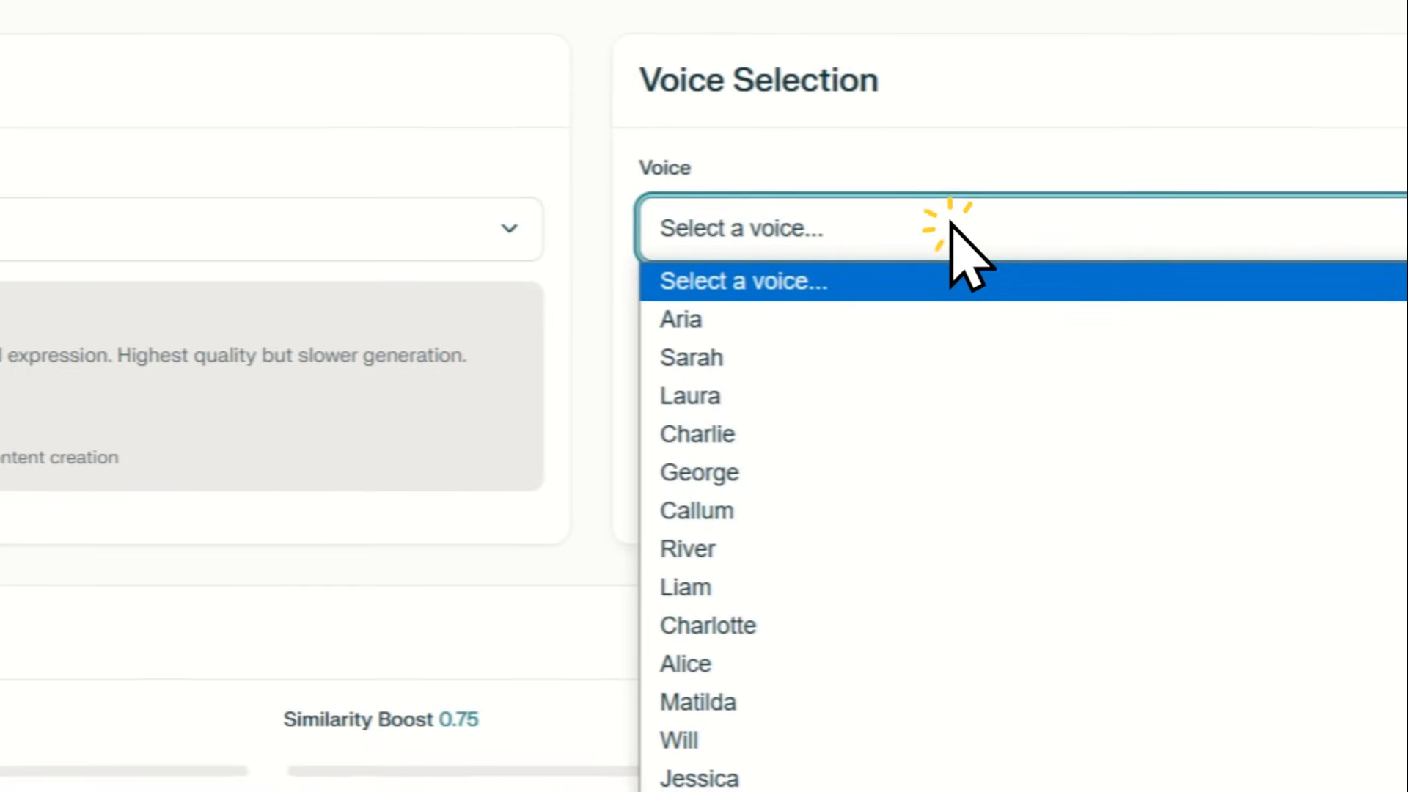
pyautogui.click(770, 579)
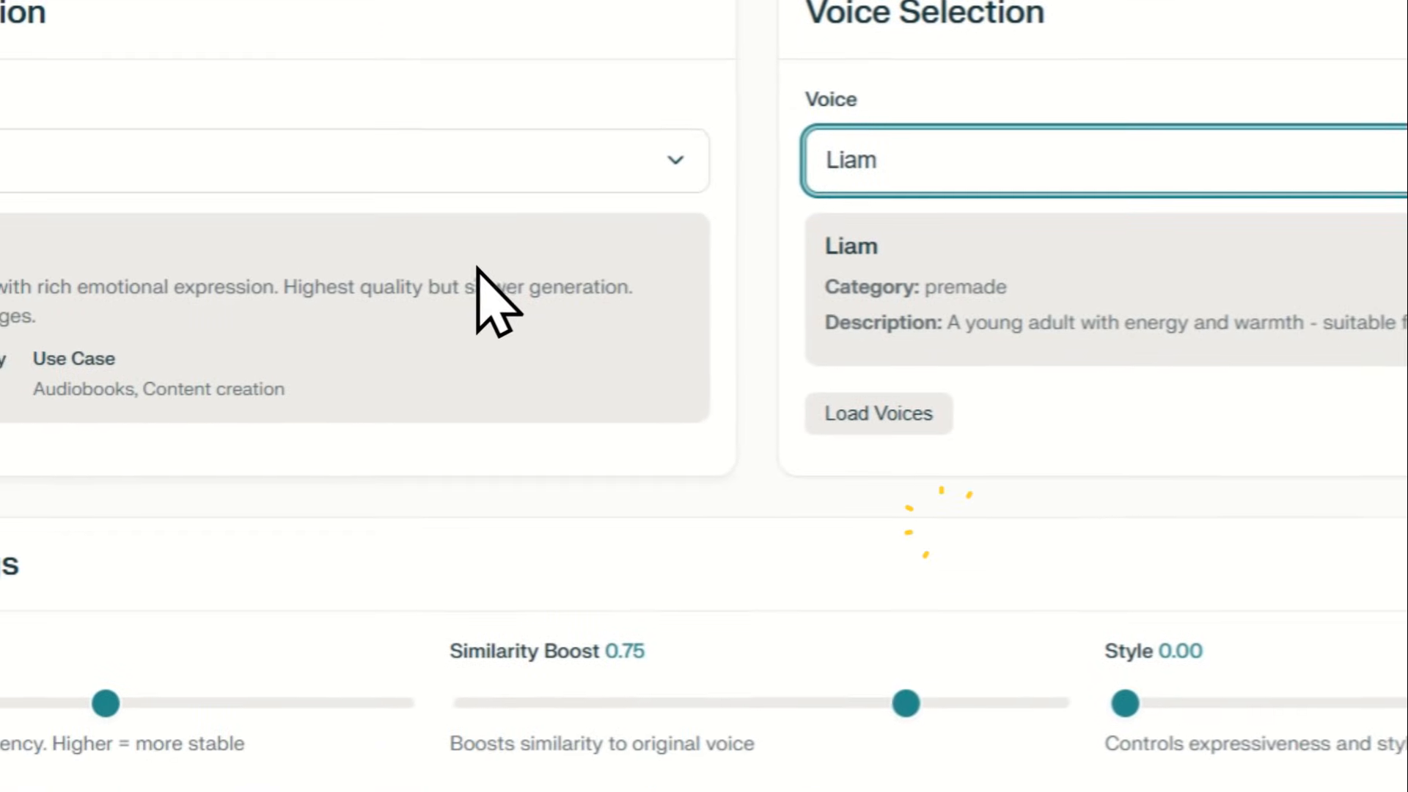
# Apply the Professional voice preset and enter "Subscribe to this channel!" as the text to convert
pyautogui.scroll(-3, 469, 268)
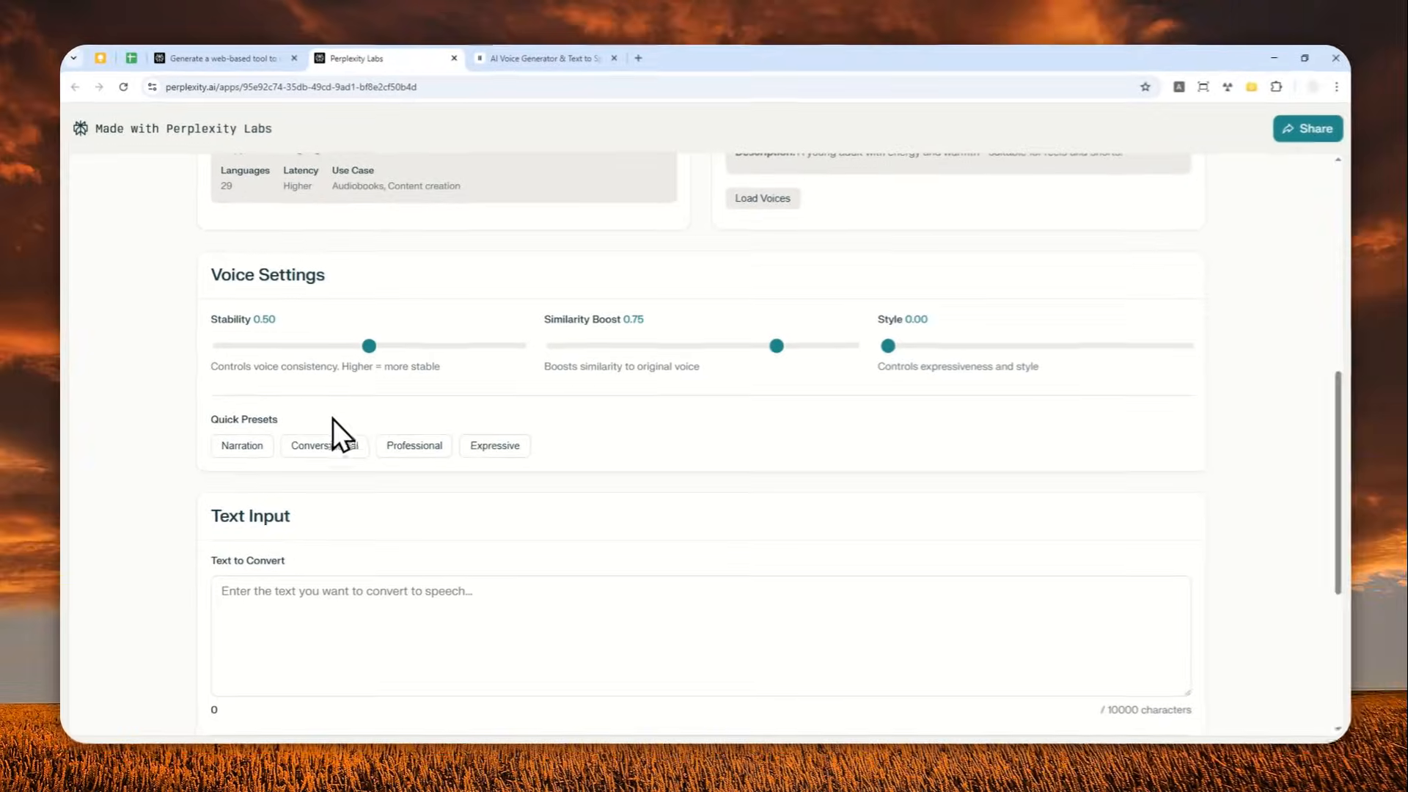
pyautogui.click(431, 450)
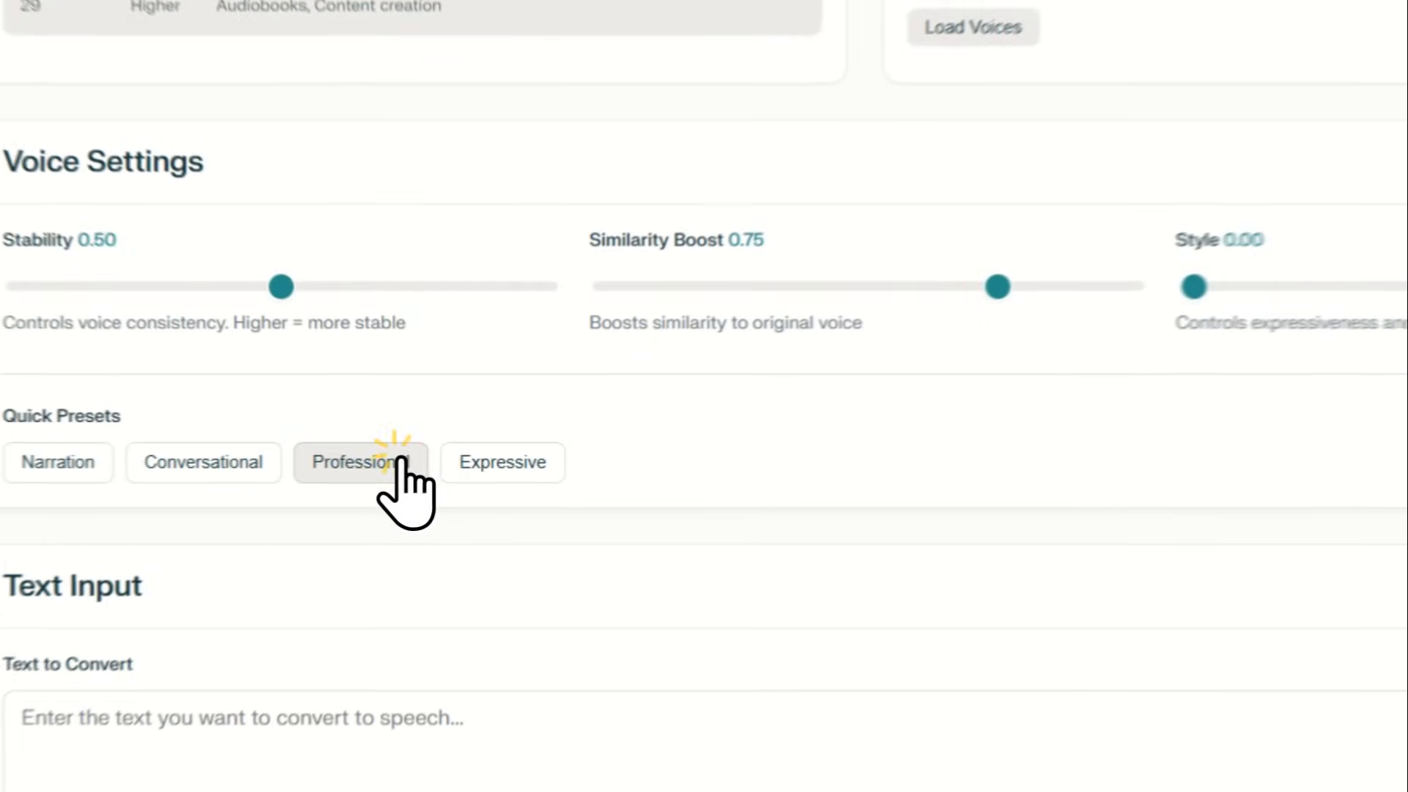
pyautogui.click(302, 609)
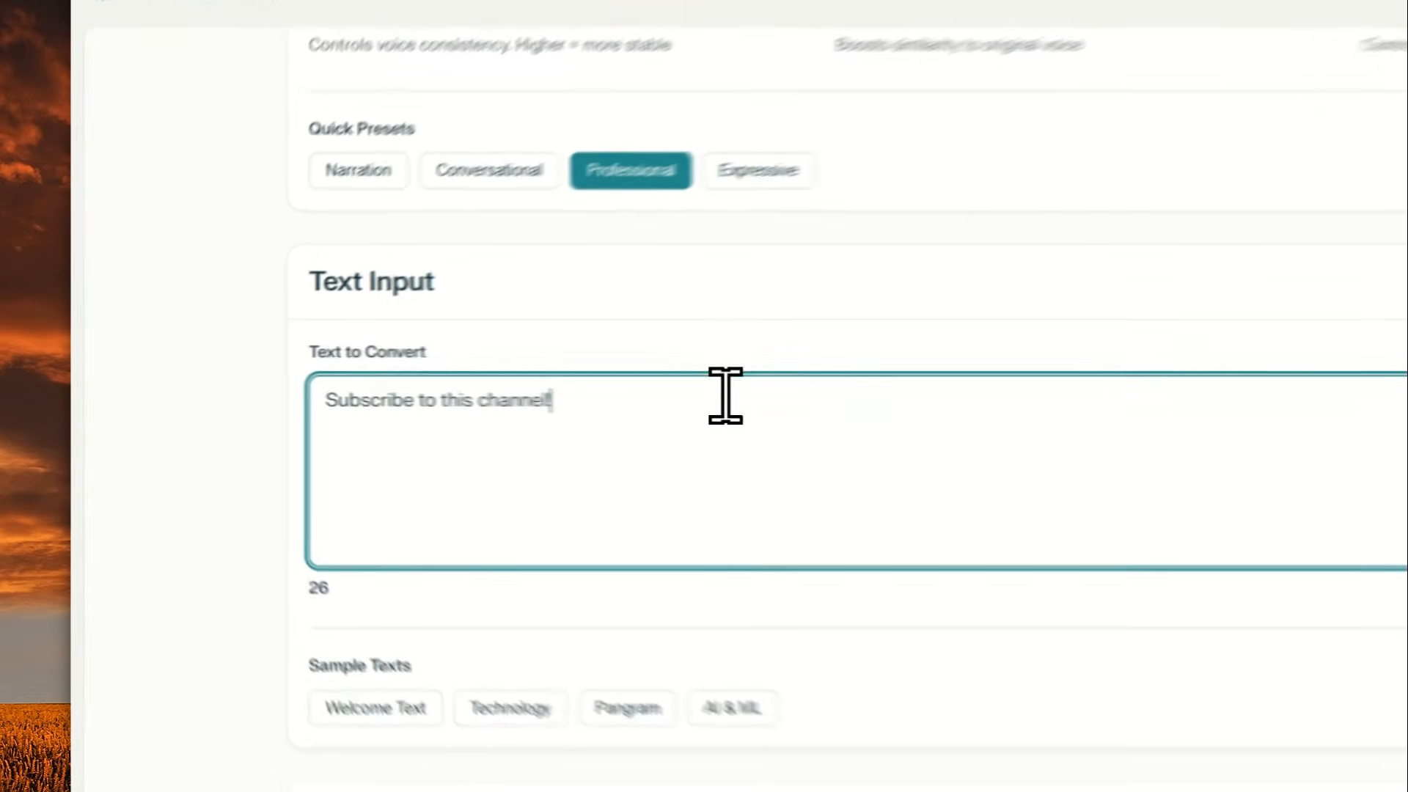
pyautogui.moveTo(479, 388); pyautogui.dragTo(188, 375)
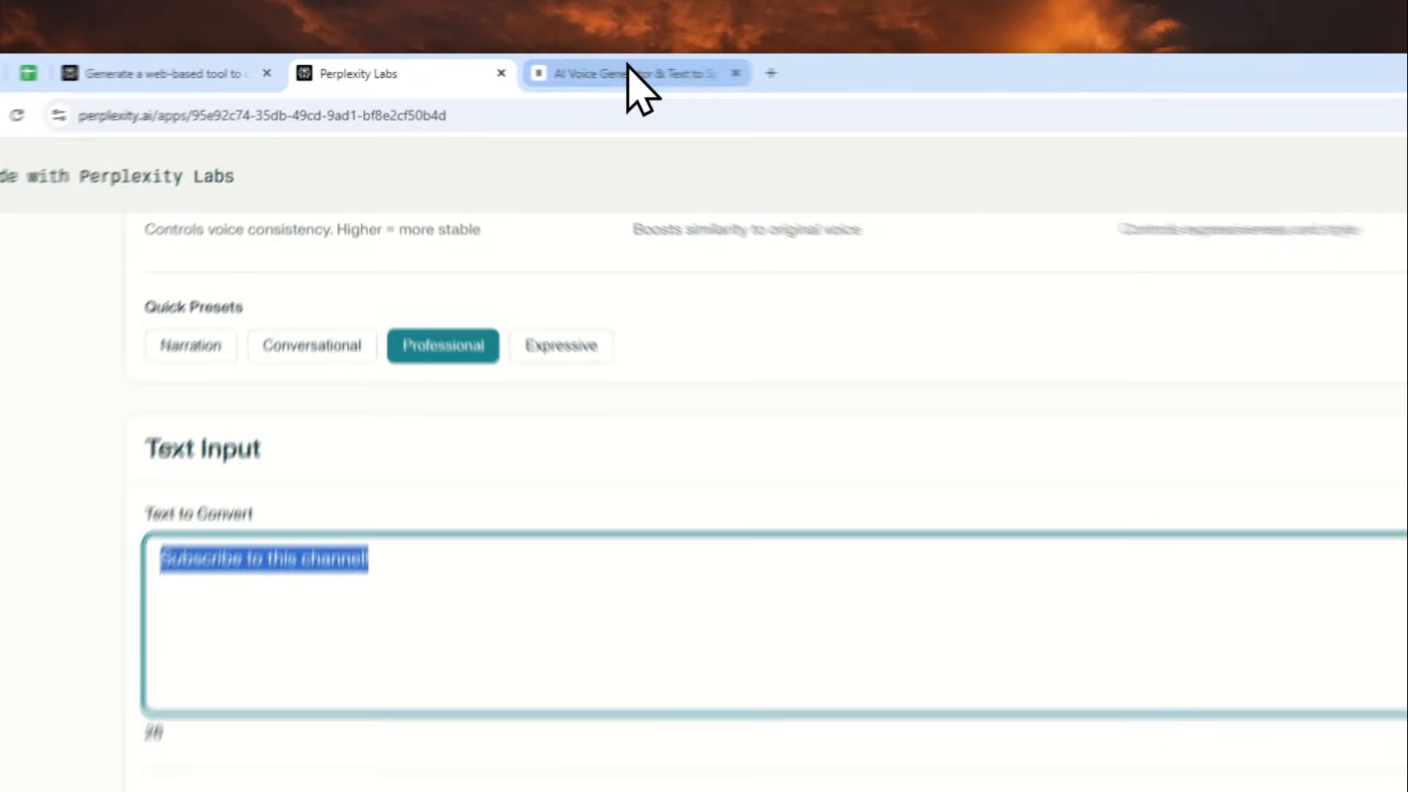
# Return to ElevenLabs, dismiss the new key's dialog and check the account's total and remaining credits
pyautogui.click(546, 67)
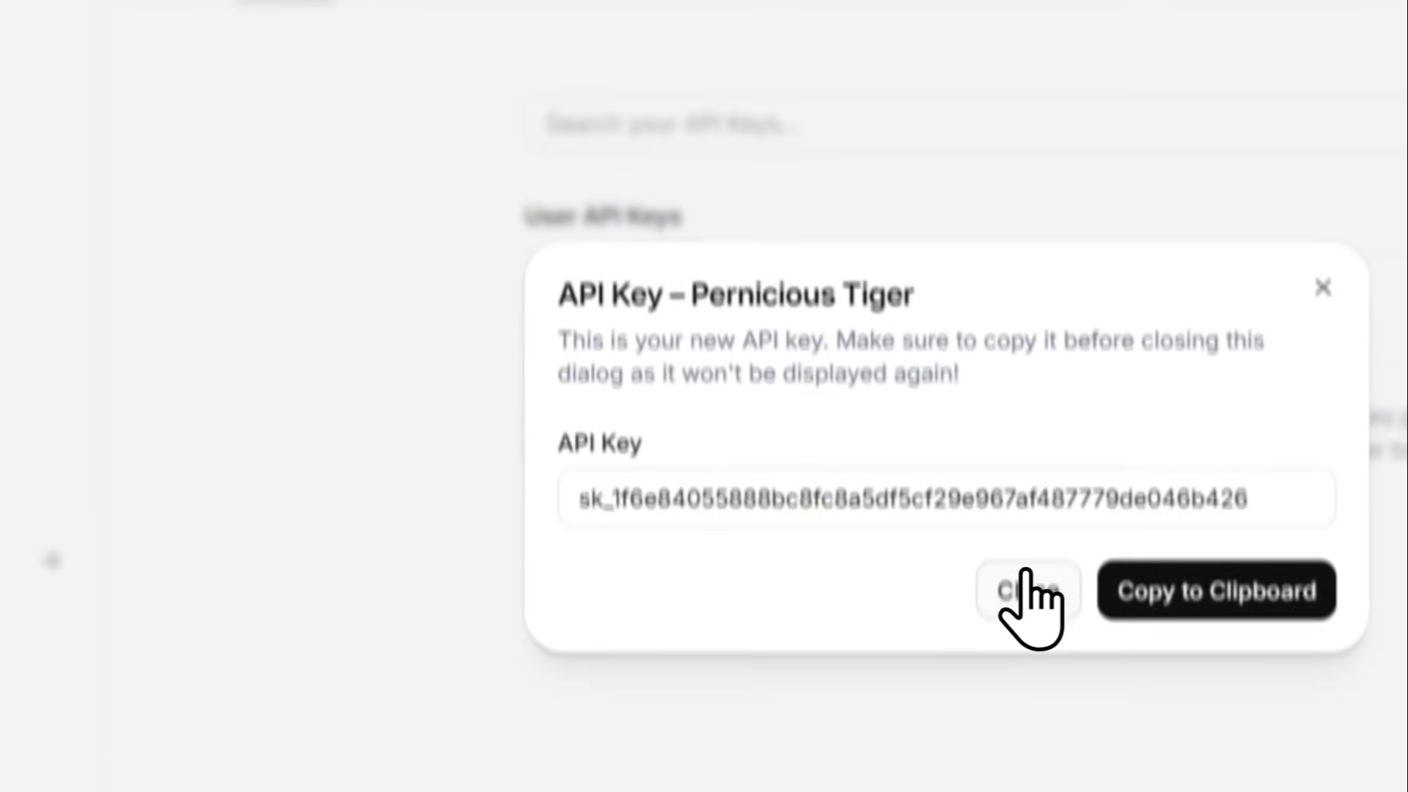
pyautogui.click(1031, 587)
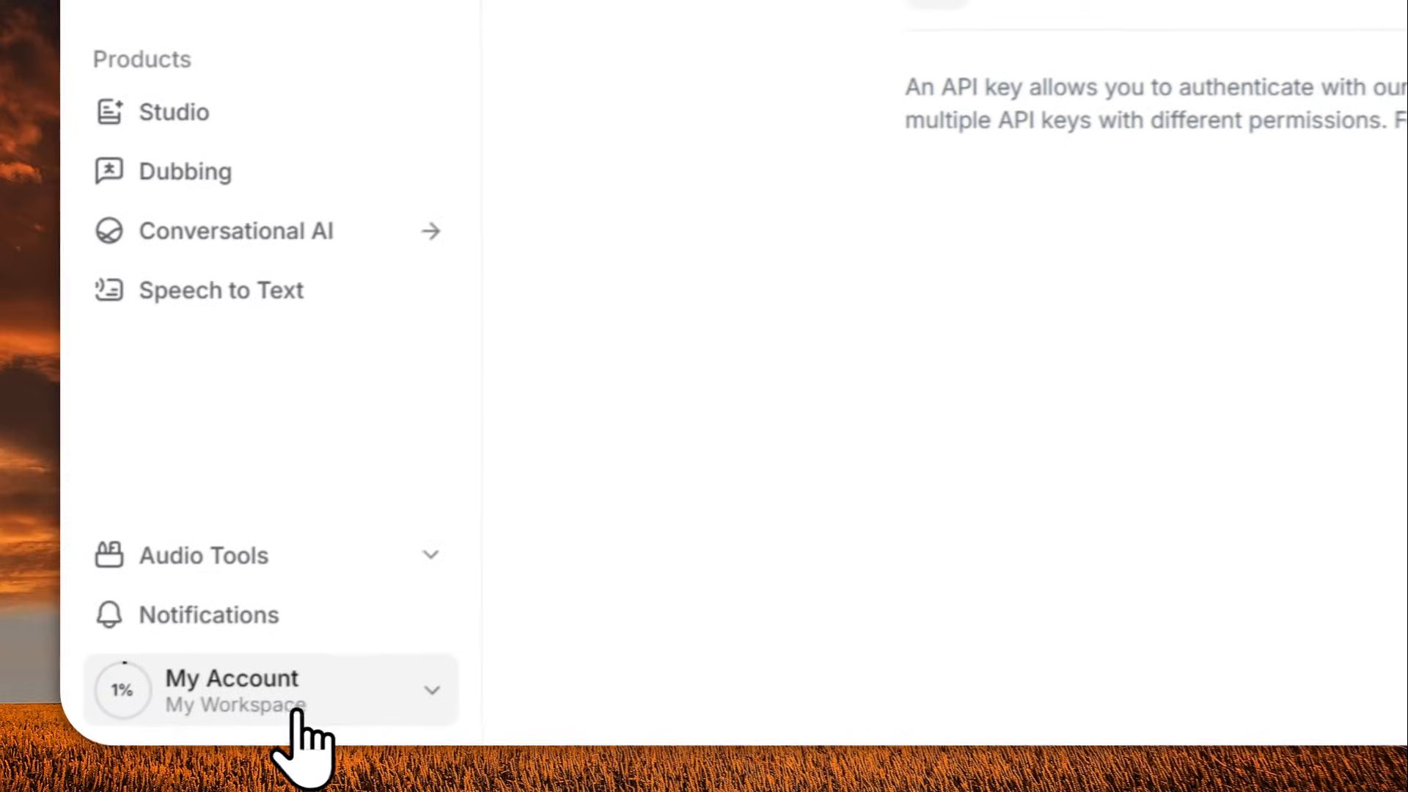
pyautogui.click(297, 708)
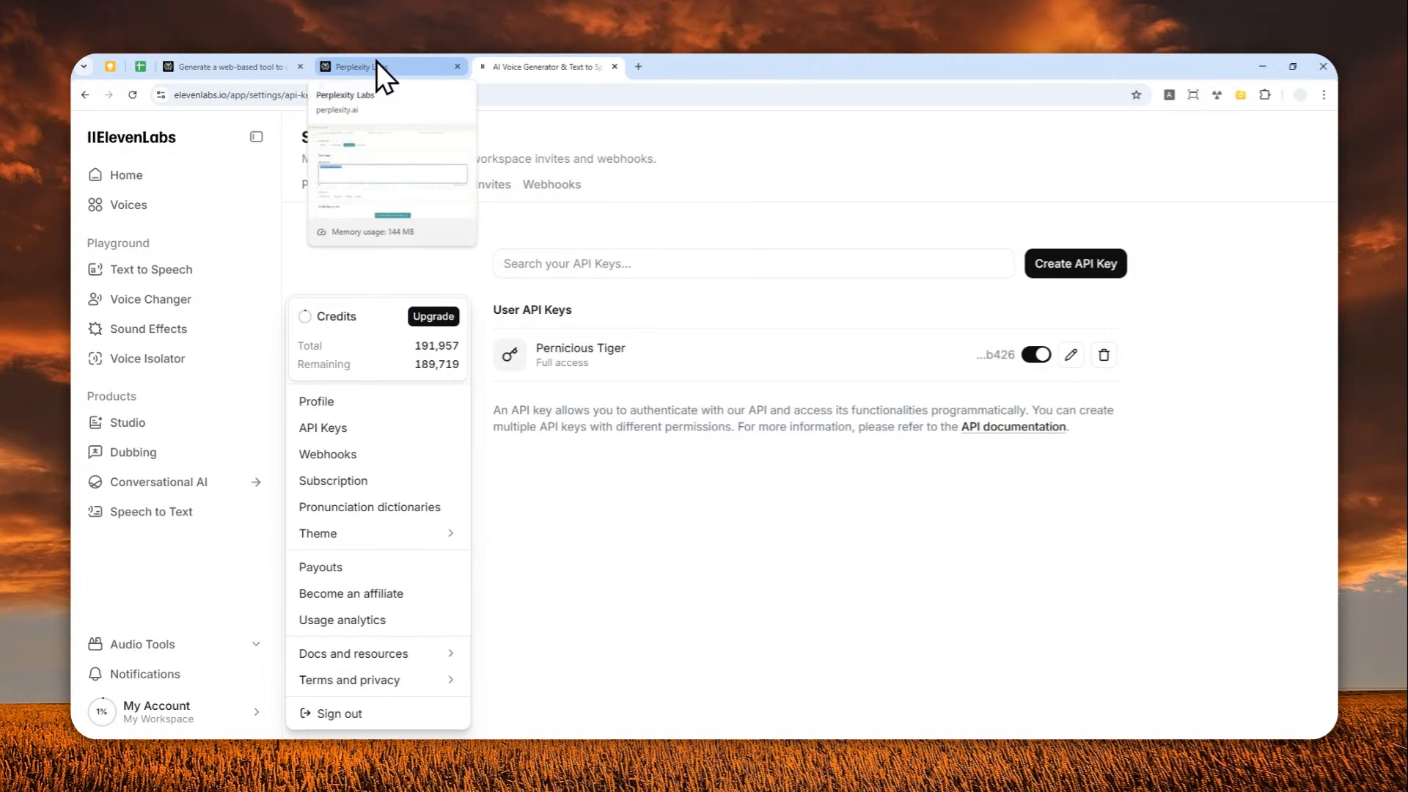
pyautogui.moveTo(414, 346); pyautogui.dragTo(427, 349)
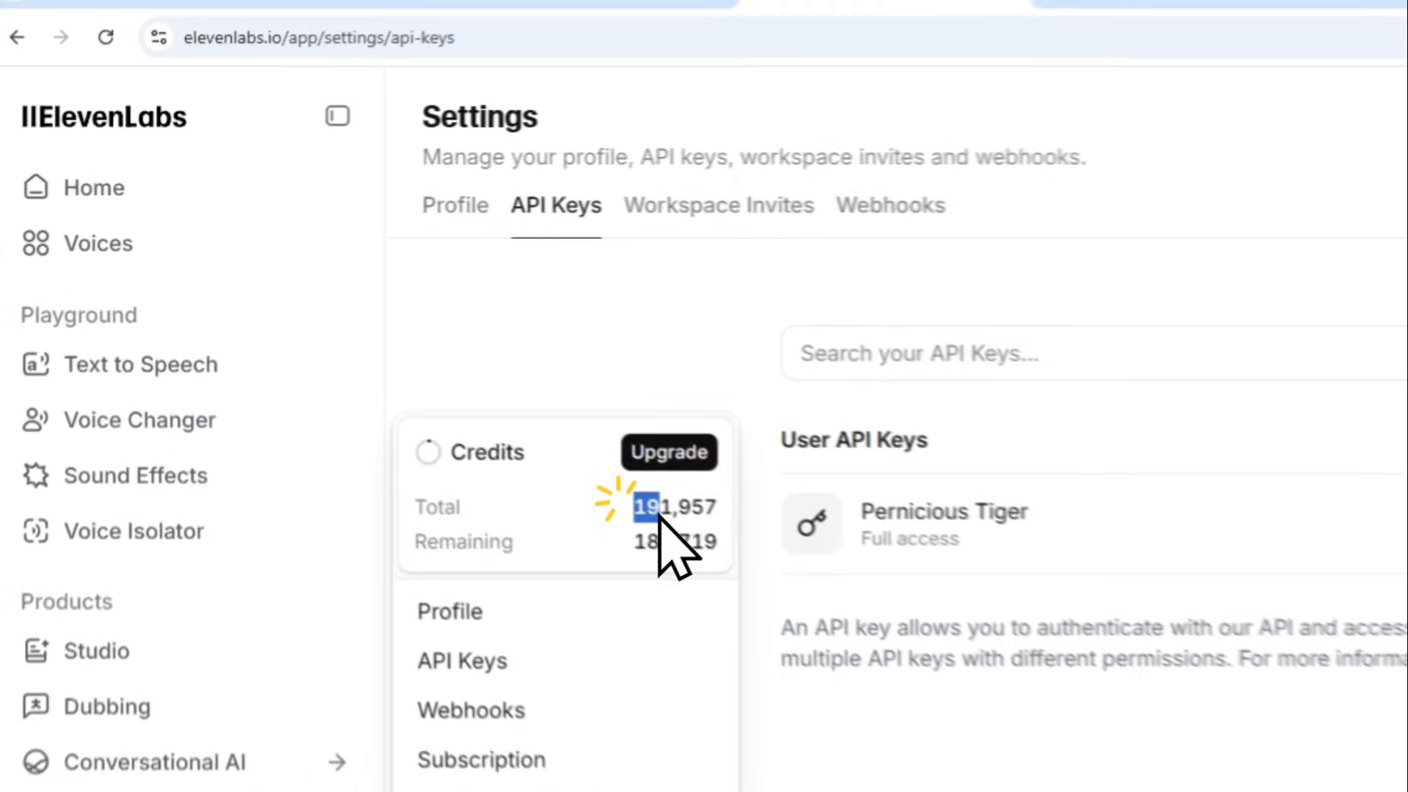
# Generate the speech from the entered text in the Perplexity Labs app
pyautogui.moveTo(659, 515); pyautogui.dragTo(717, 558)
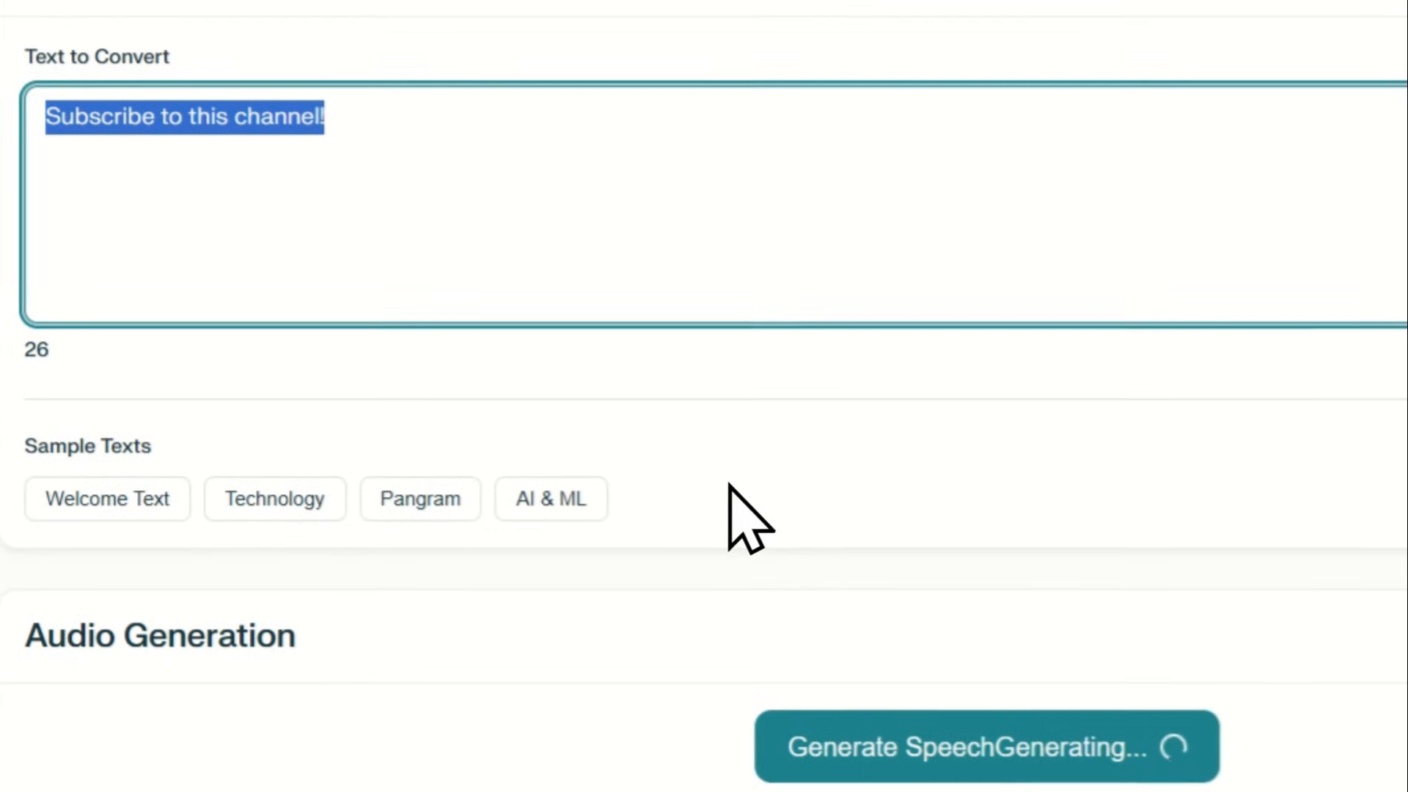
pyautogui.click(926, 756)
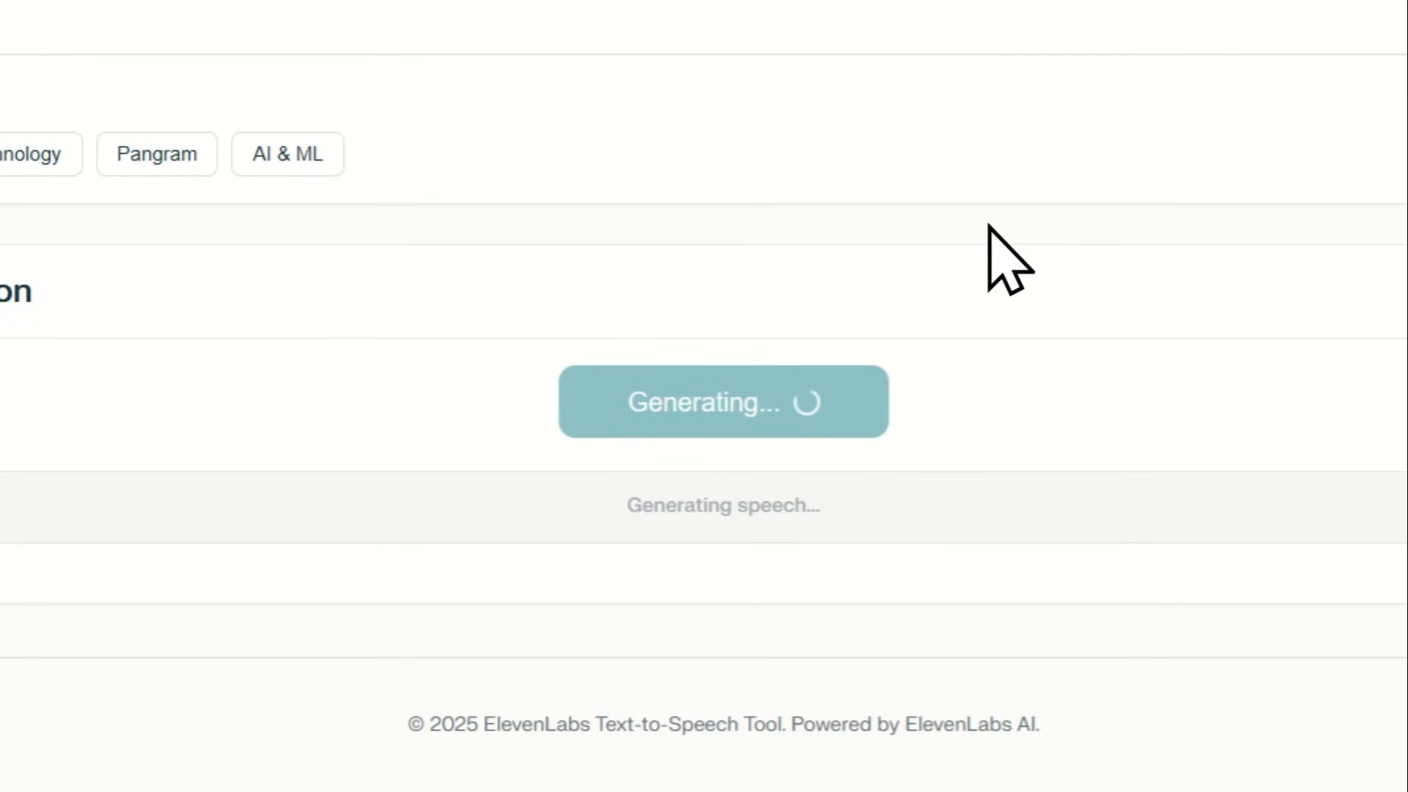
# Play the generated speech, and return to ElevenLabs to check the account's remaining credits after refreshing the page
pyautogui.click(355, 609)
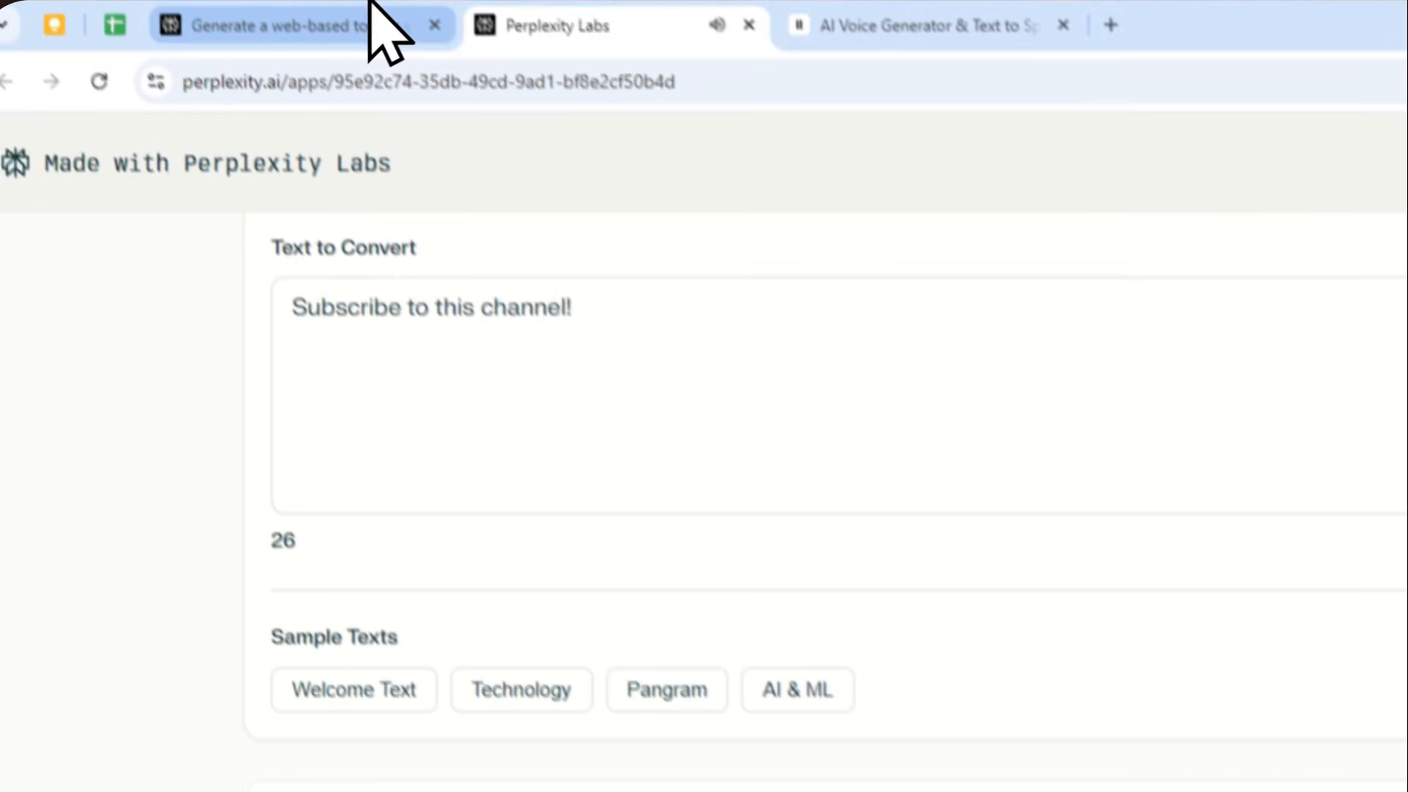
pyautogui.click(388, 30)
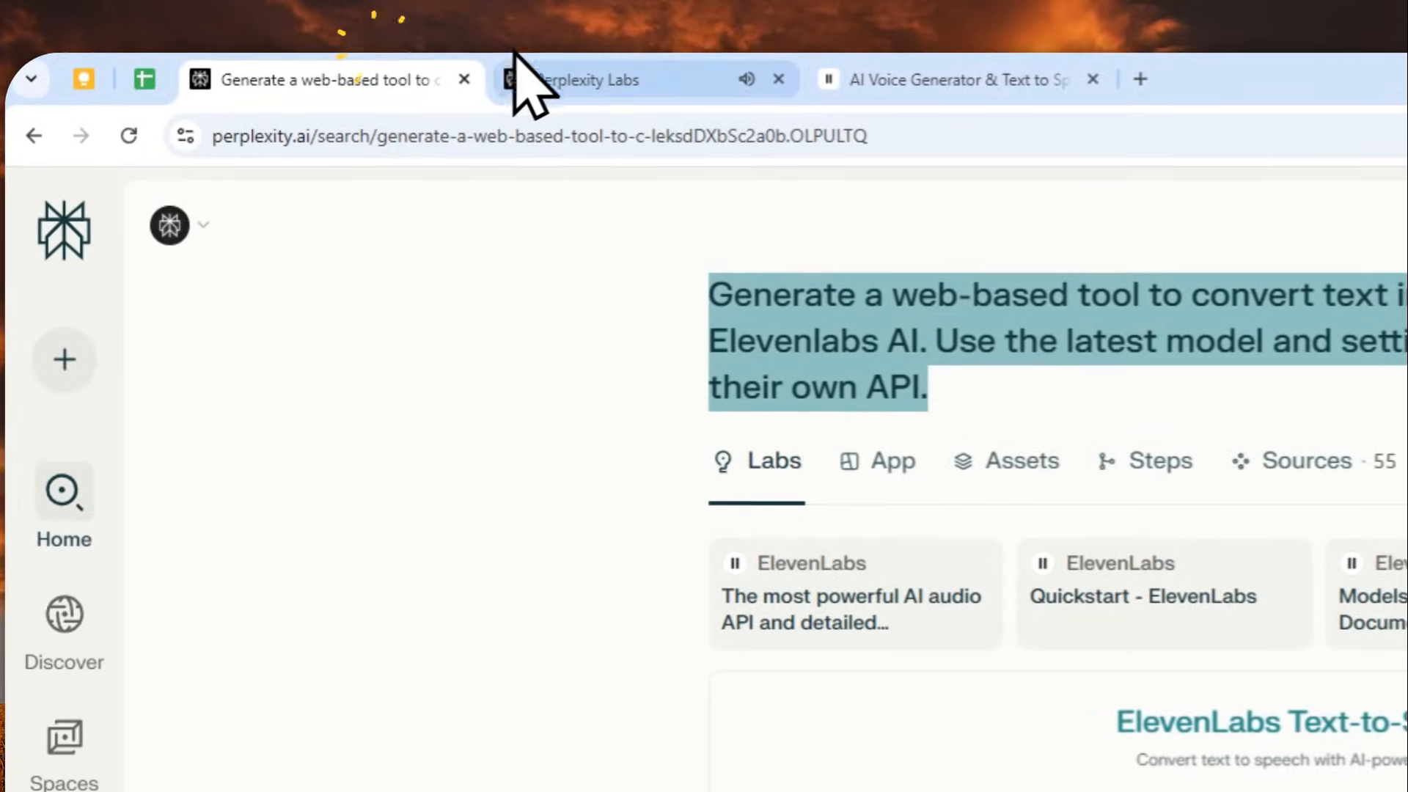
pyautogui.click(923, 25)
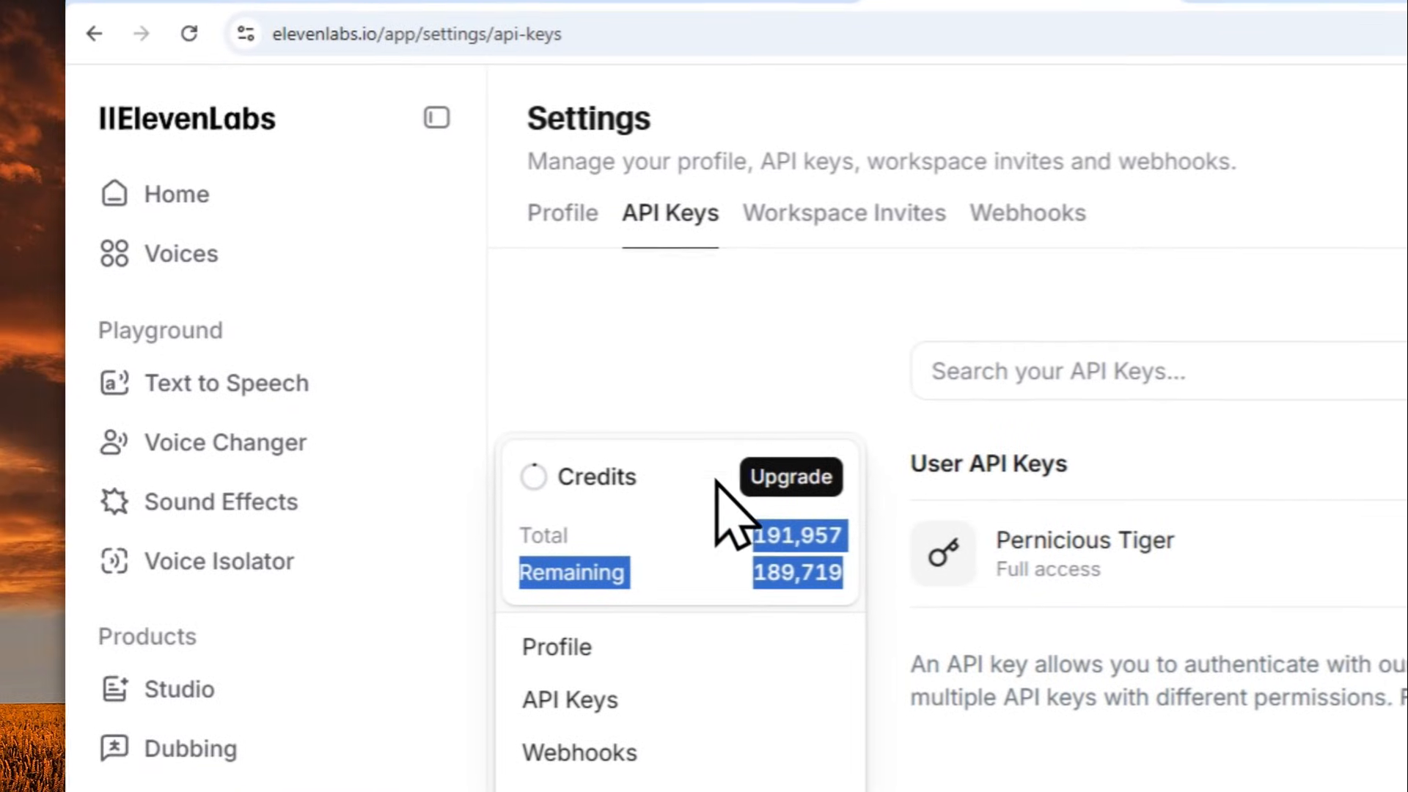
pyautogui.click(192, 132)
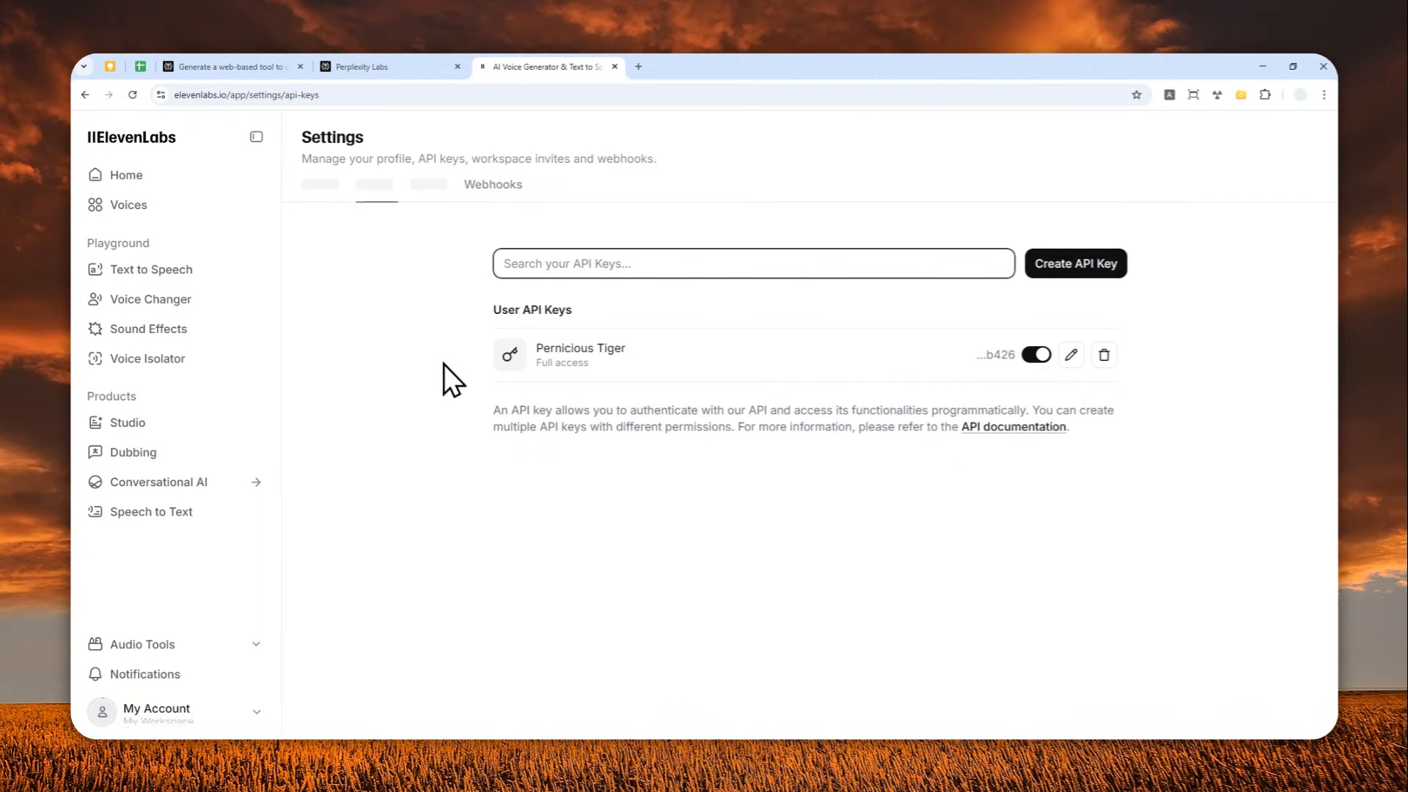
pyautogui.click(286, 702)
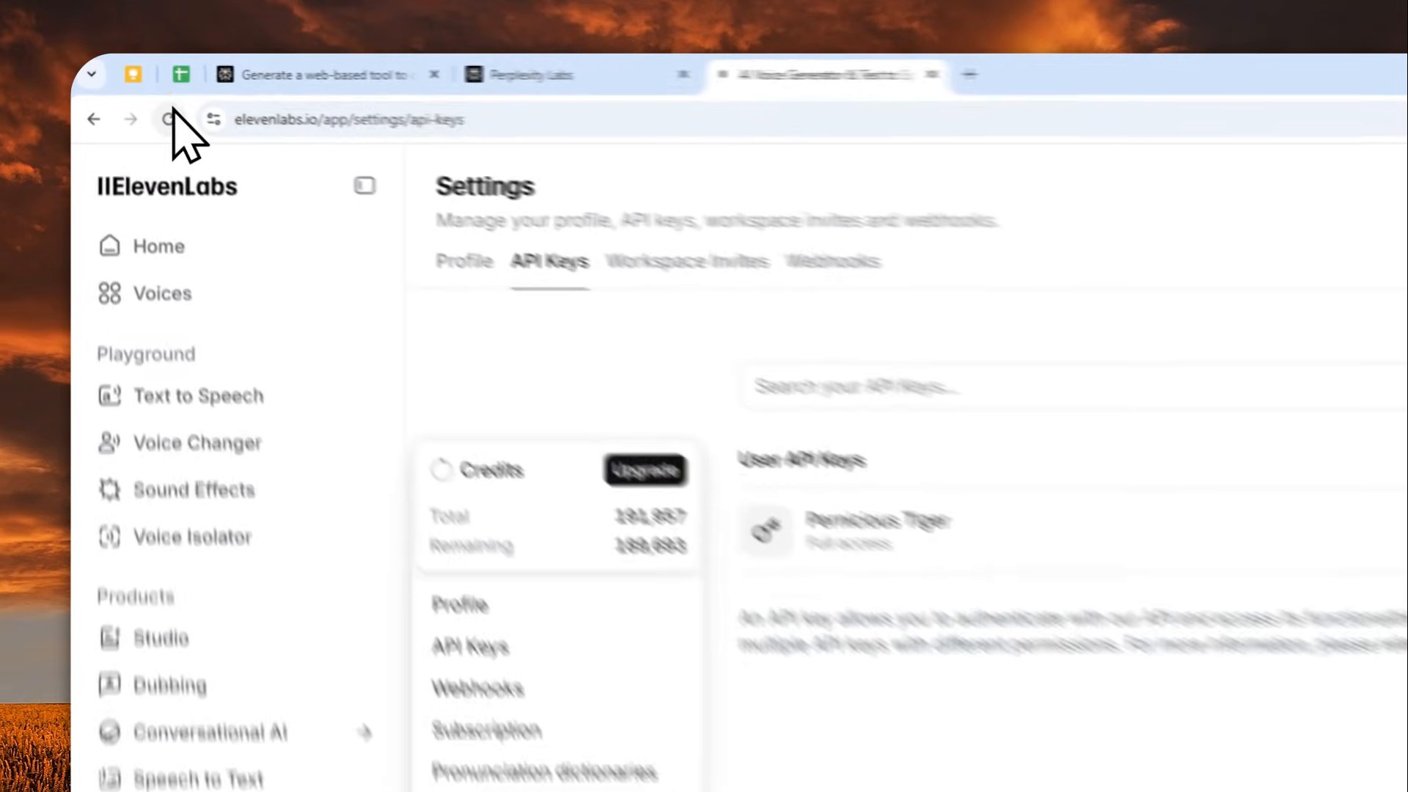
pyautogui.press('F5')
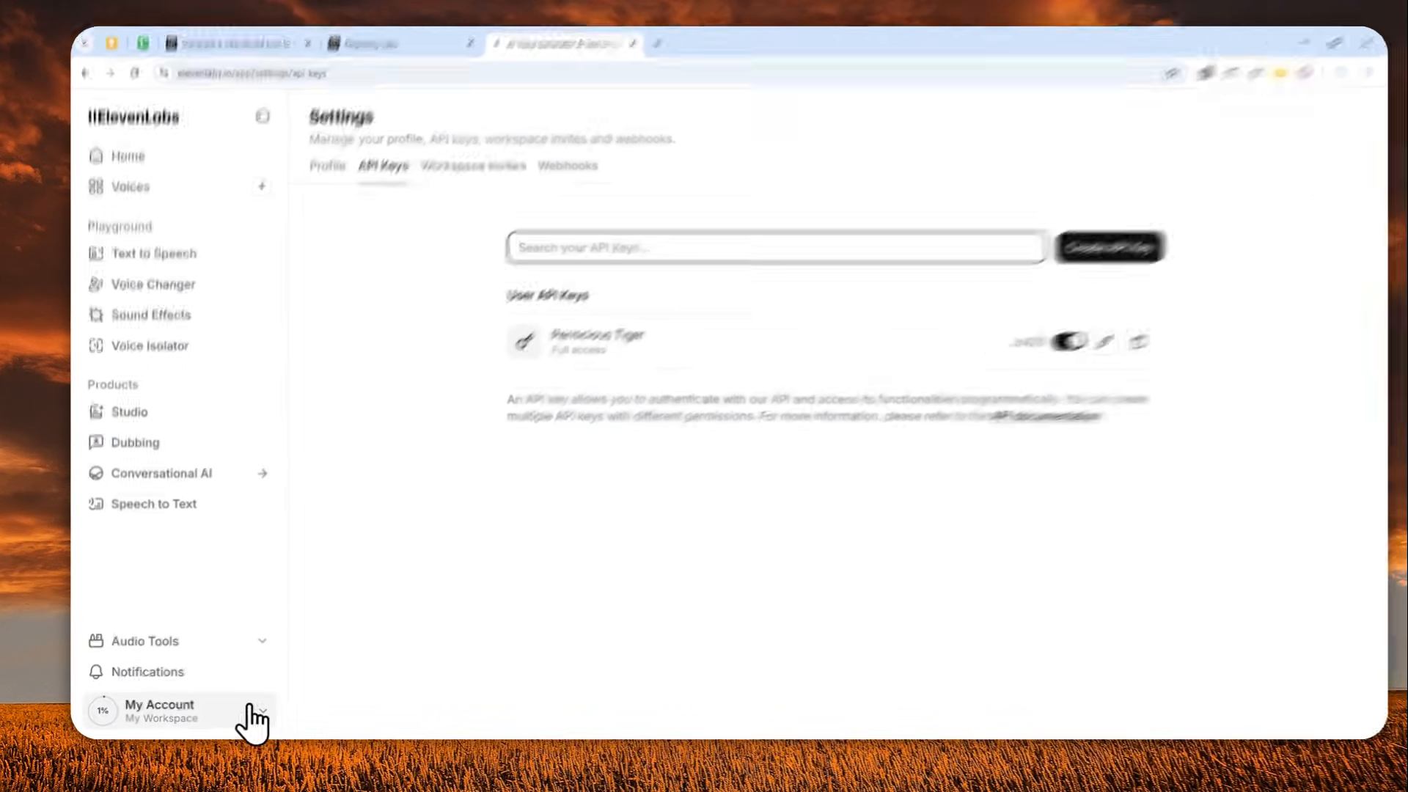
pyautogui.click(272, 705)
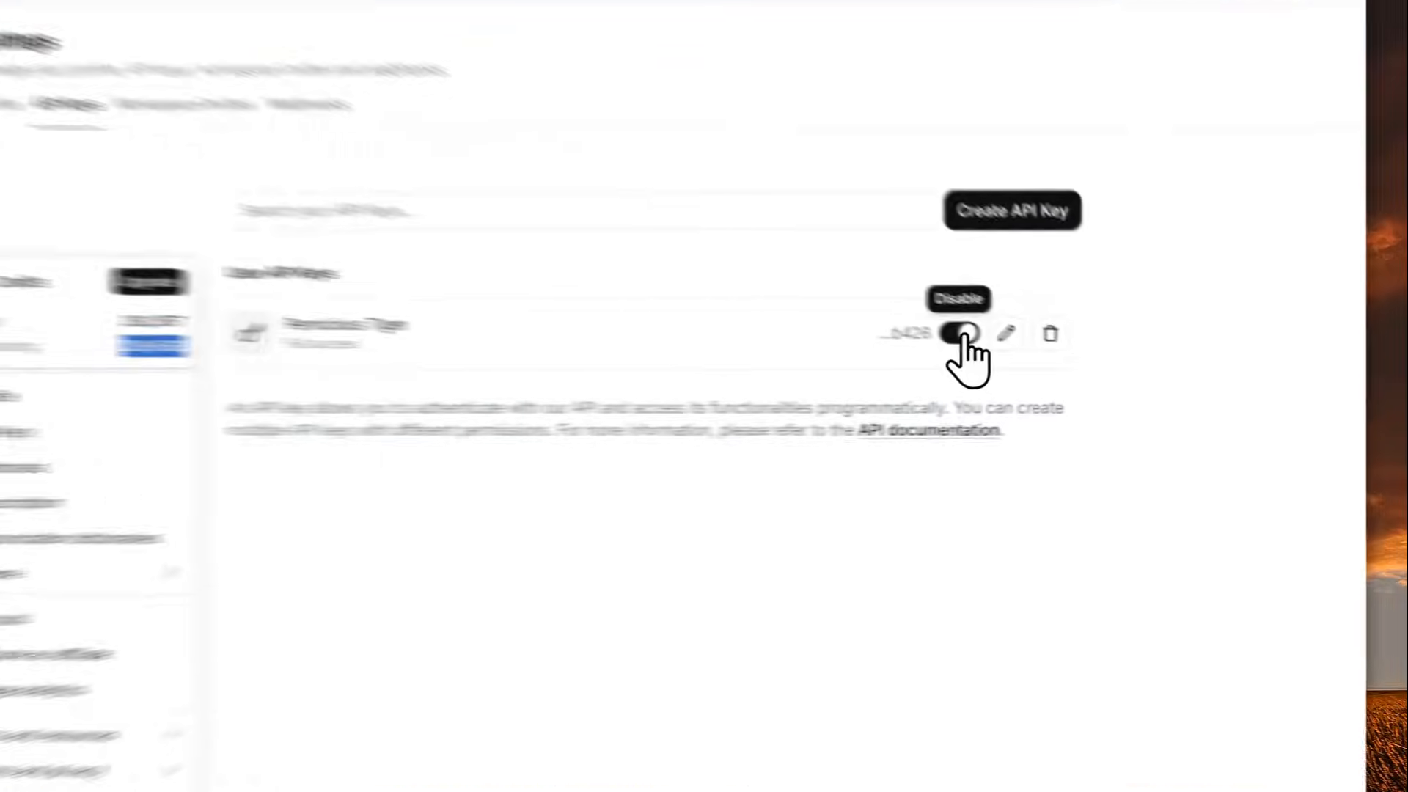
# Disable the Pernicious Tiger API key and turn it back on
pyautogui.click(1037, 356)
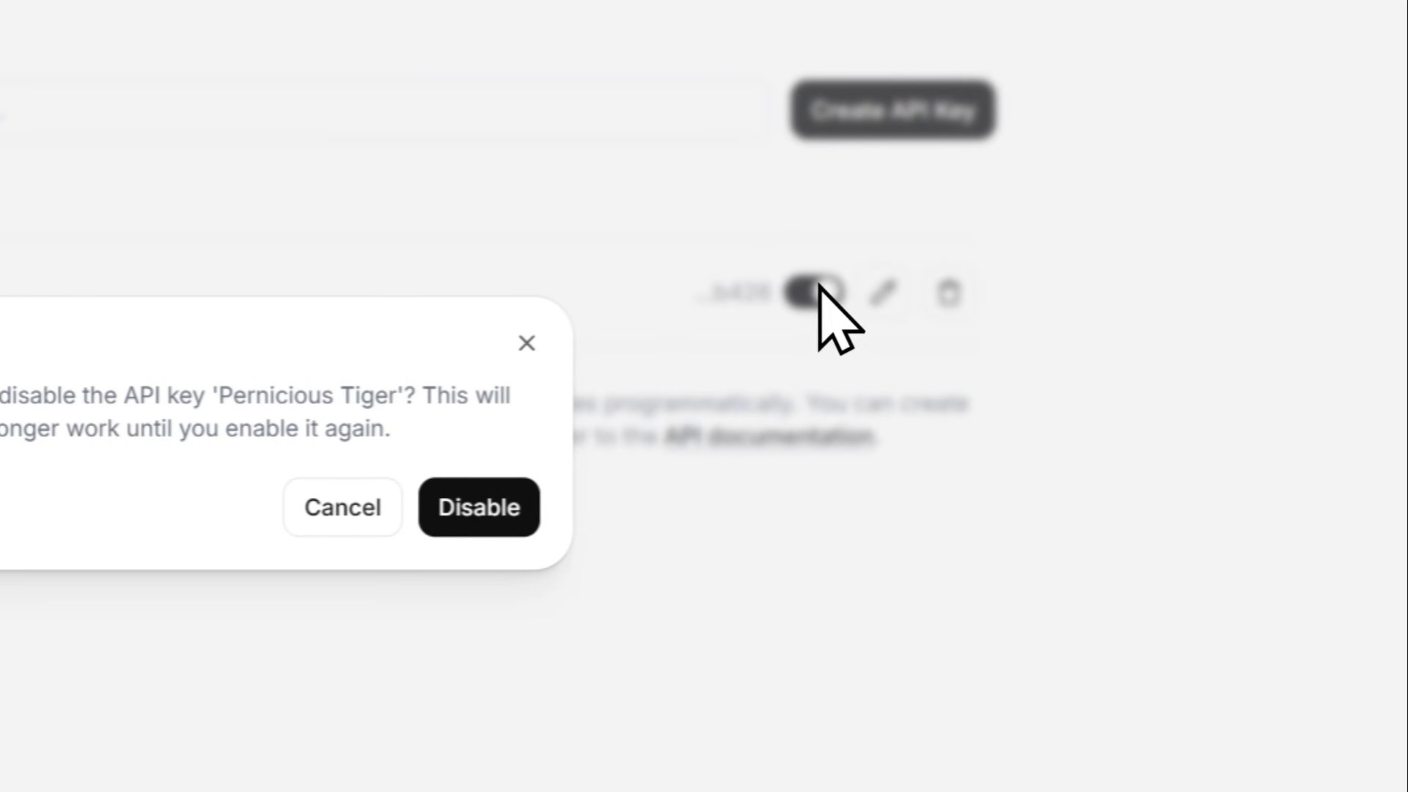
pyautogui.click(496, 499)
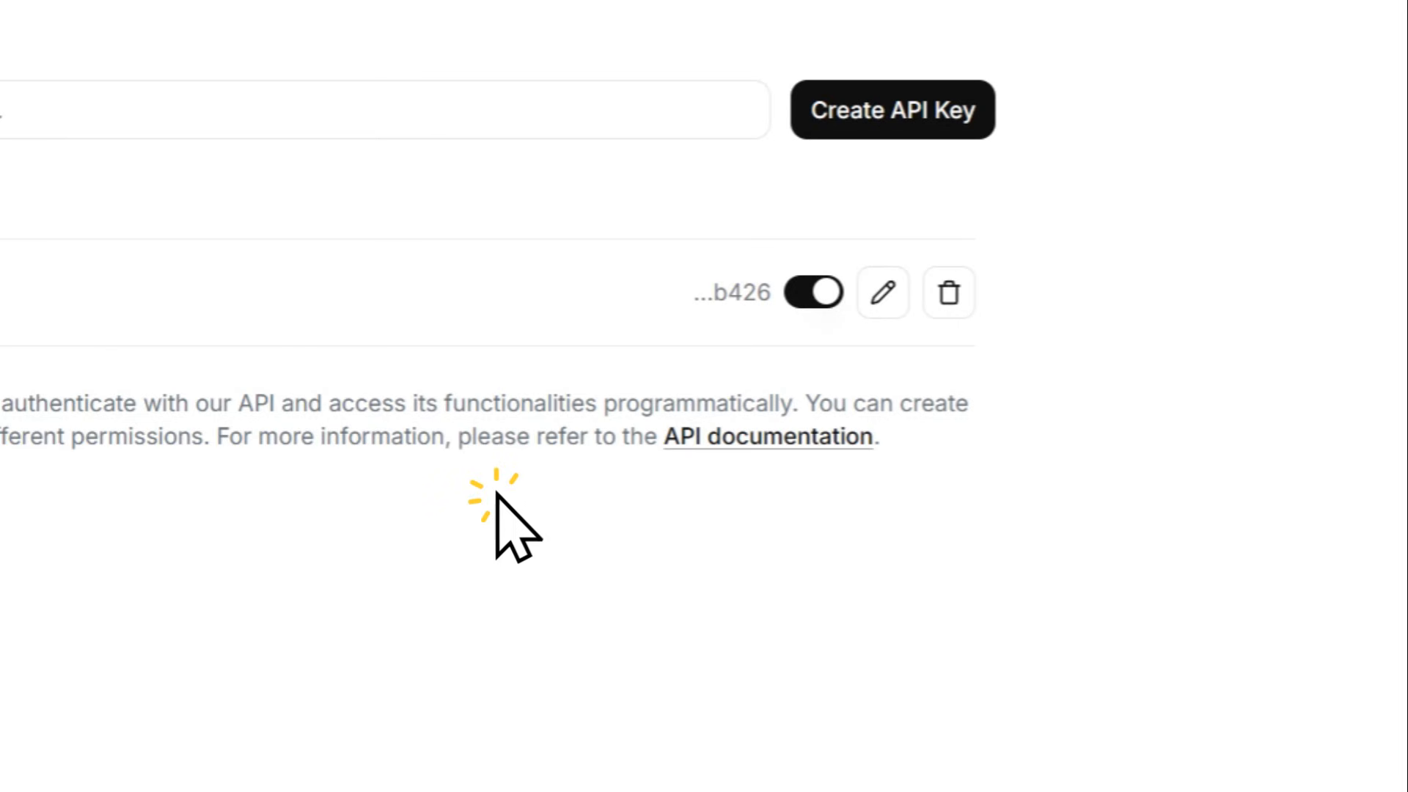
pyautogui.click(809, 297)
pyautogui.click(473, 493)
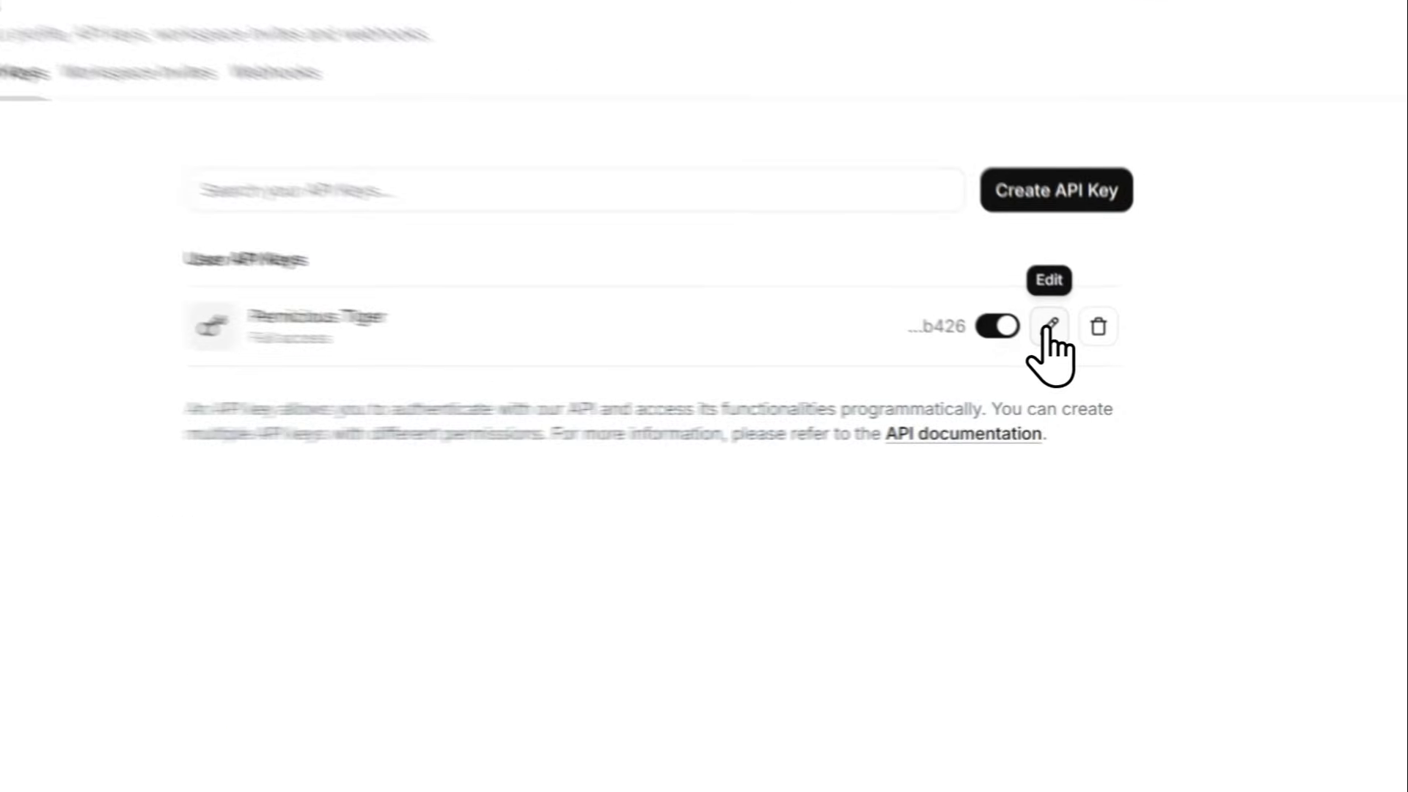
# Restrict the Pernicious Tiger API key with every permission, including Text to Speech, left at No access, and save the changes
pyautogui.click(1070, 354)
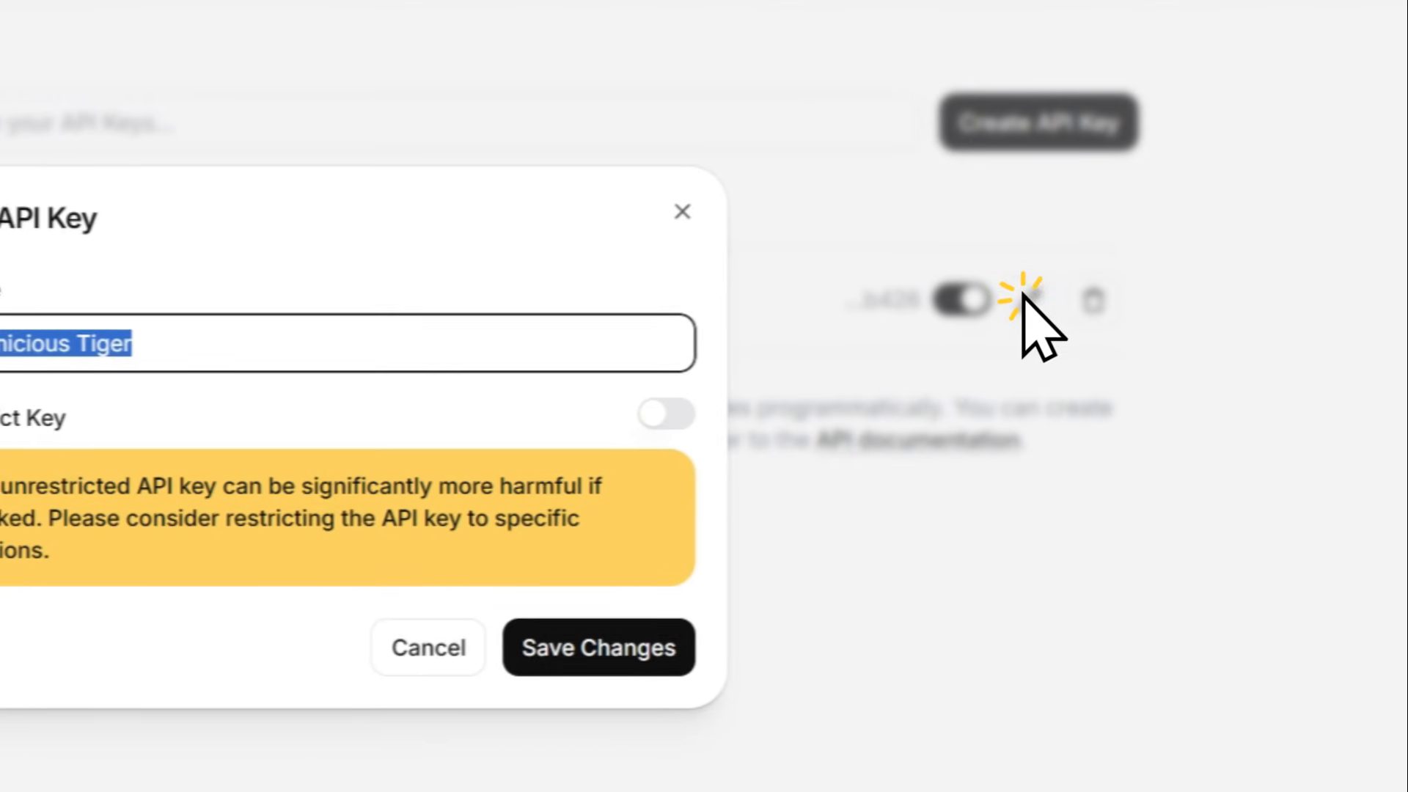
pyautogui.click(658, 413)
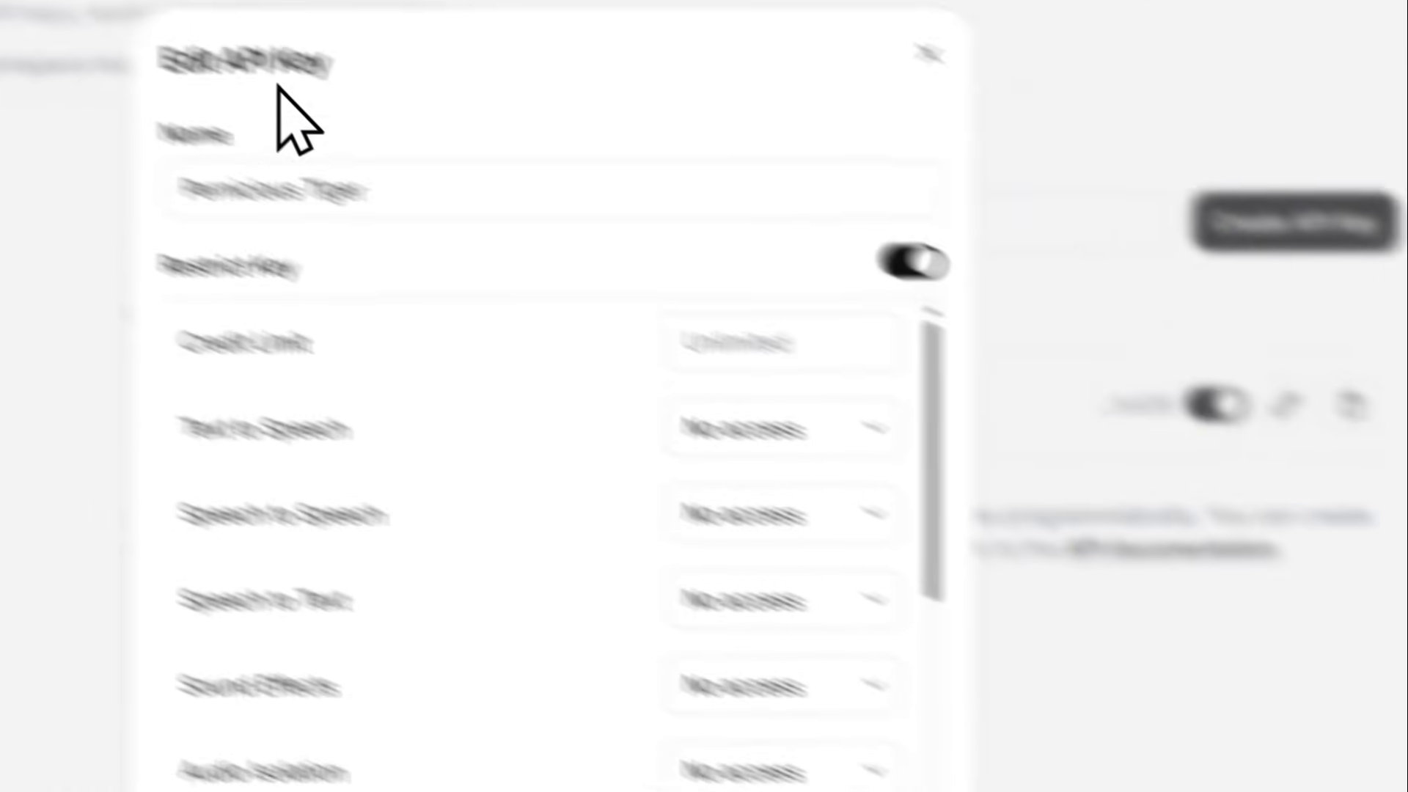
pyautogui.click(438, 28)
pyautogui.scroll(5, 662, 487)
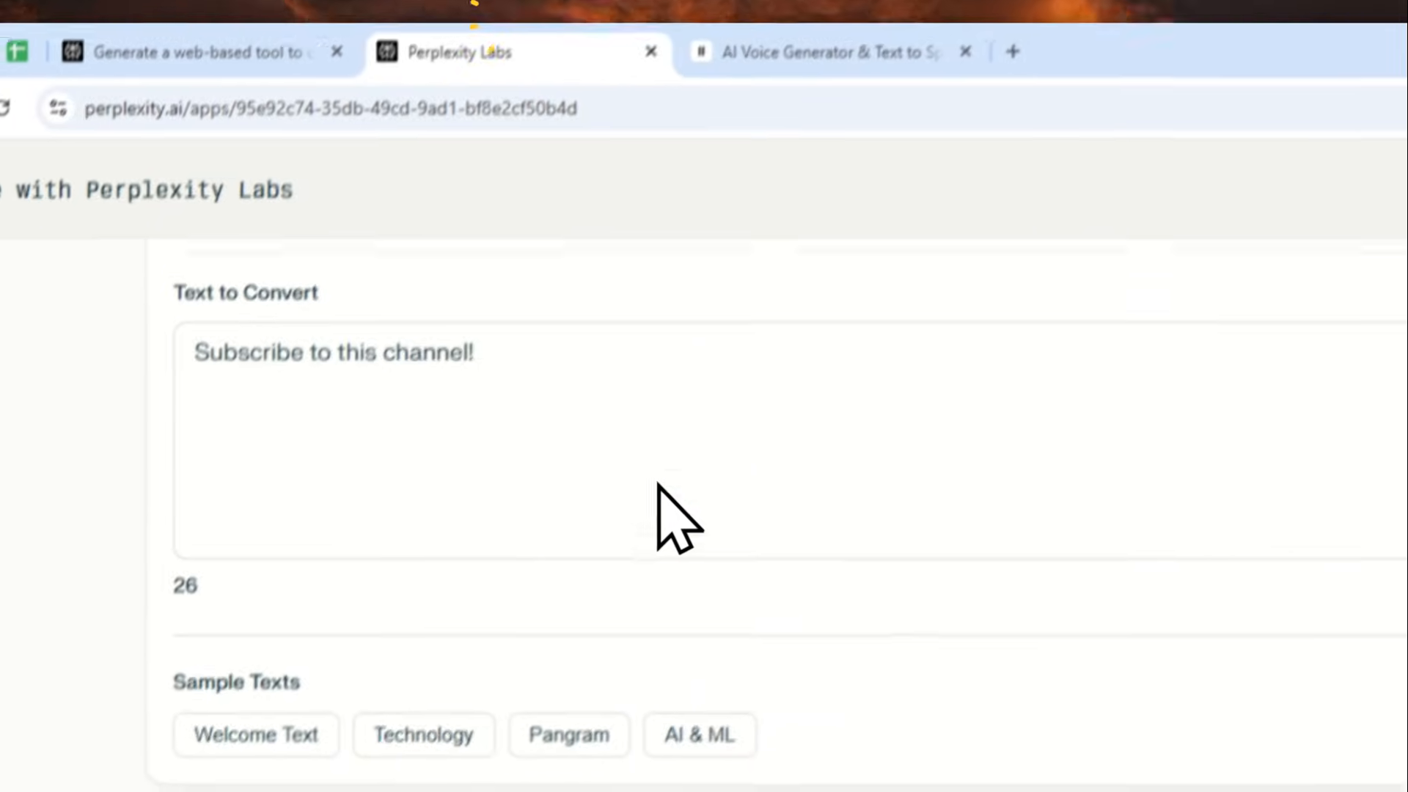
pyautogui.scroll(5, 717, 492)
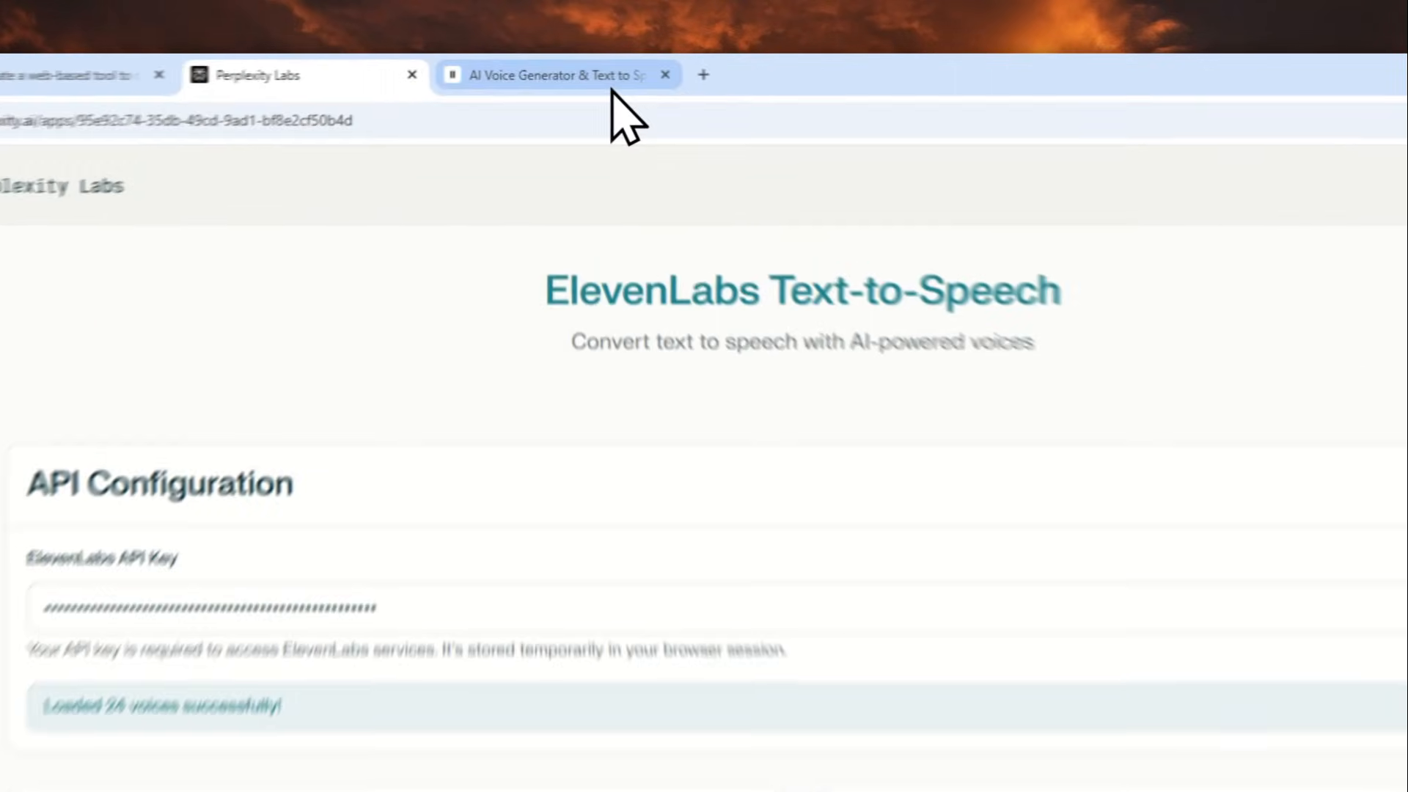
pyautogui.click(550, 67)
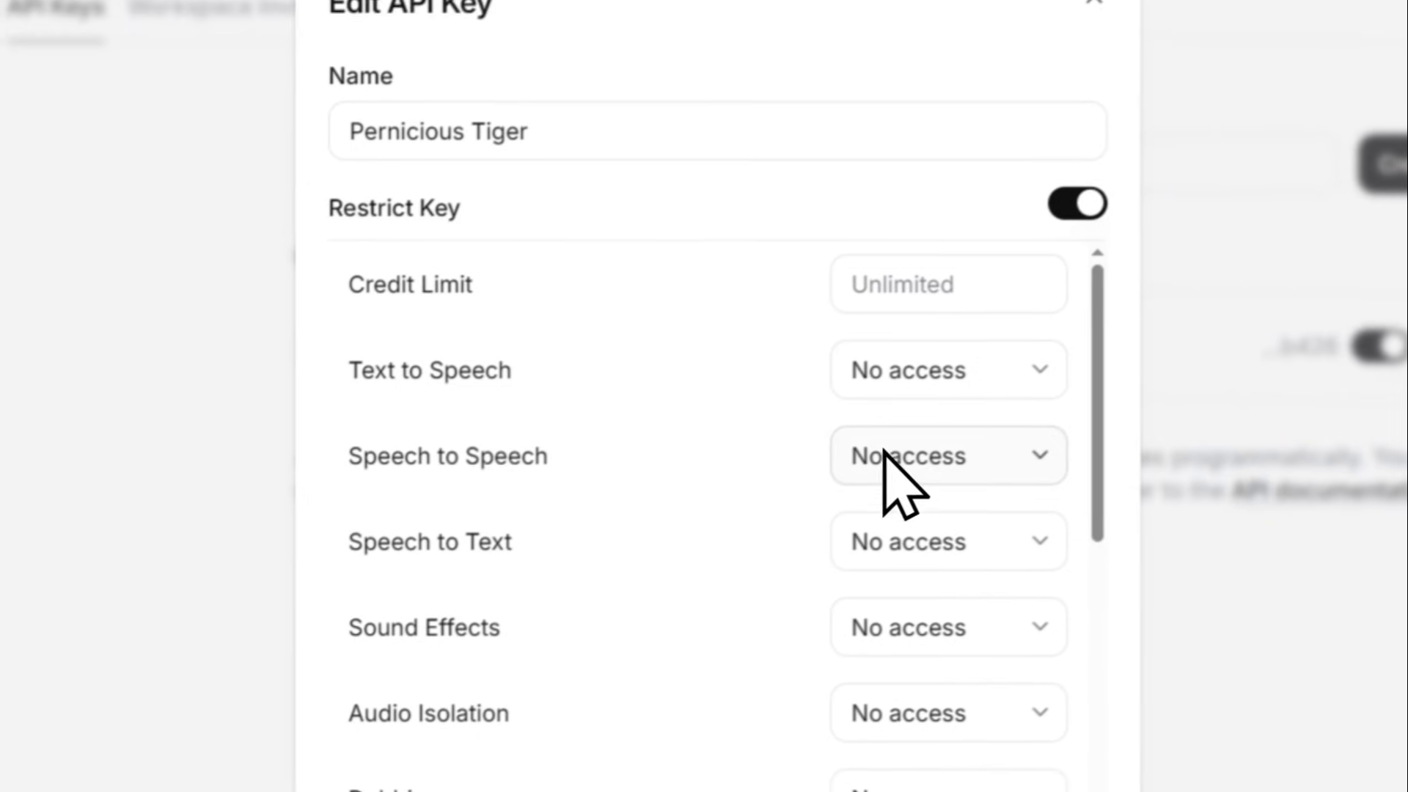
pyautogui.moveTo(415, 273); pyautogui.dragTo(590, 277)
pyautogui.click(850, 651)
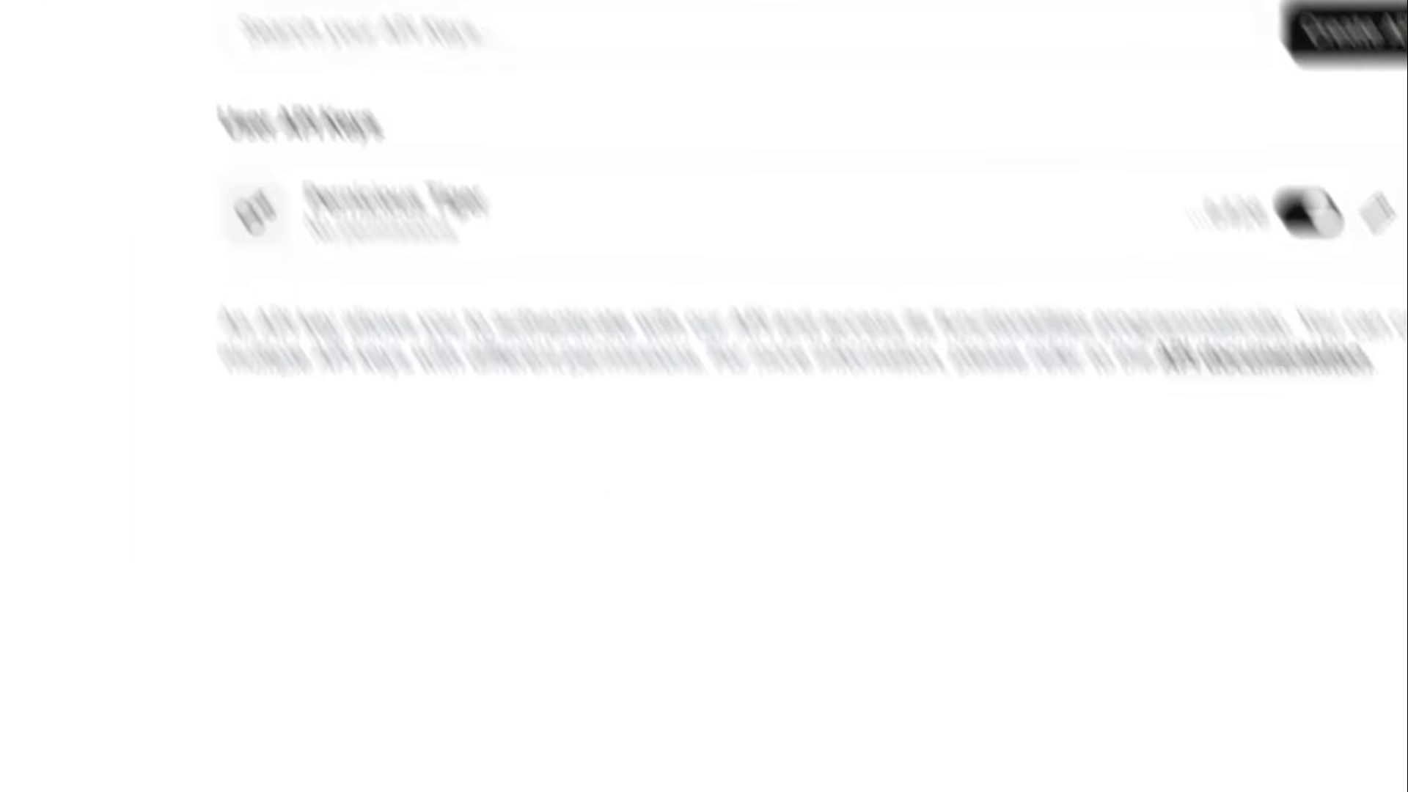
# Try to generate the speech again in the Perplexity Labs app with the restricted API key
pyautogui.click(460, 21)
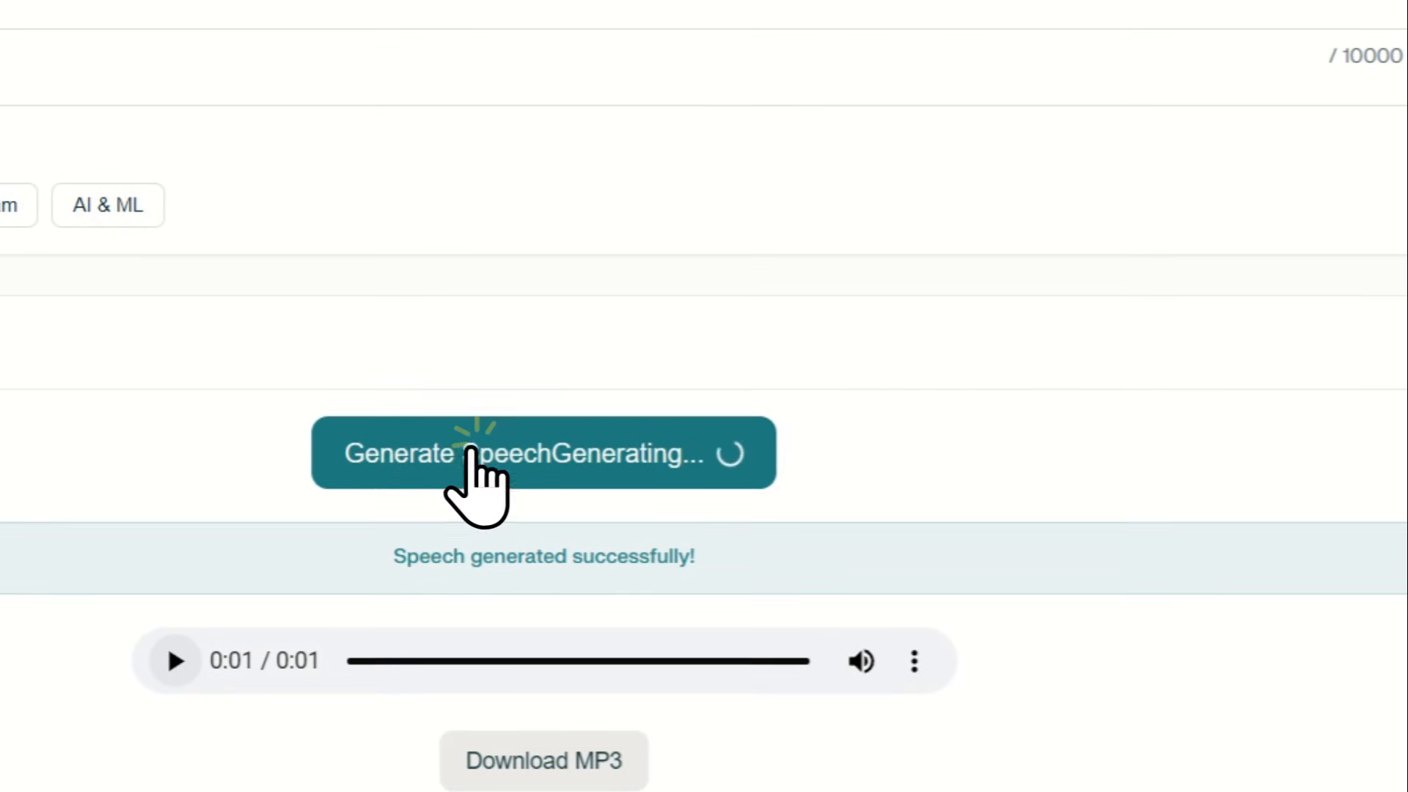
pyautogui.click(469, 456)
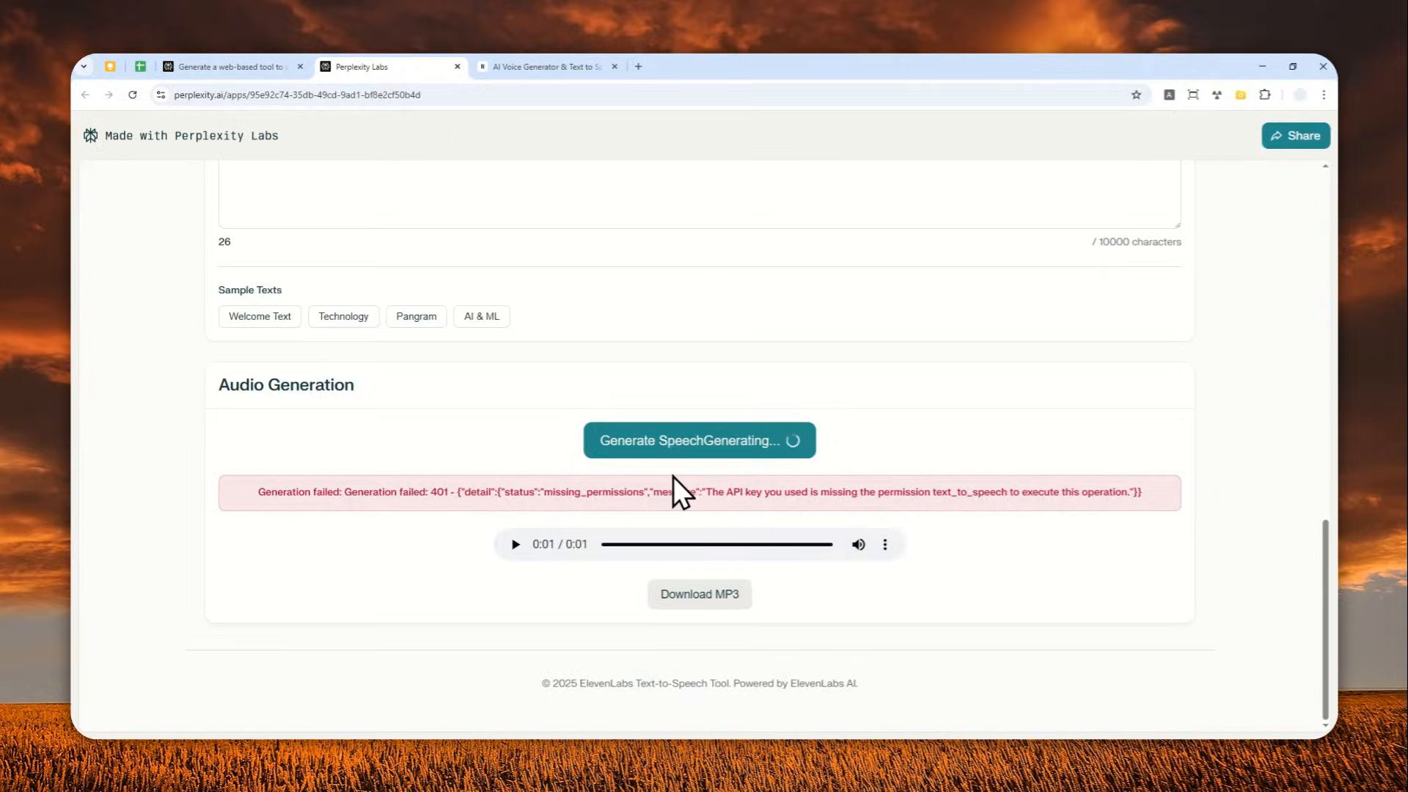
pyautogui.scroll(3, 656, 454)
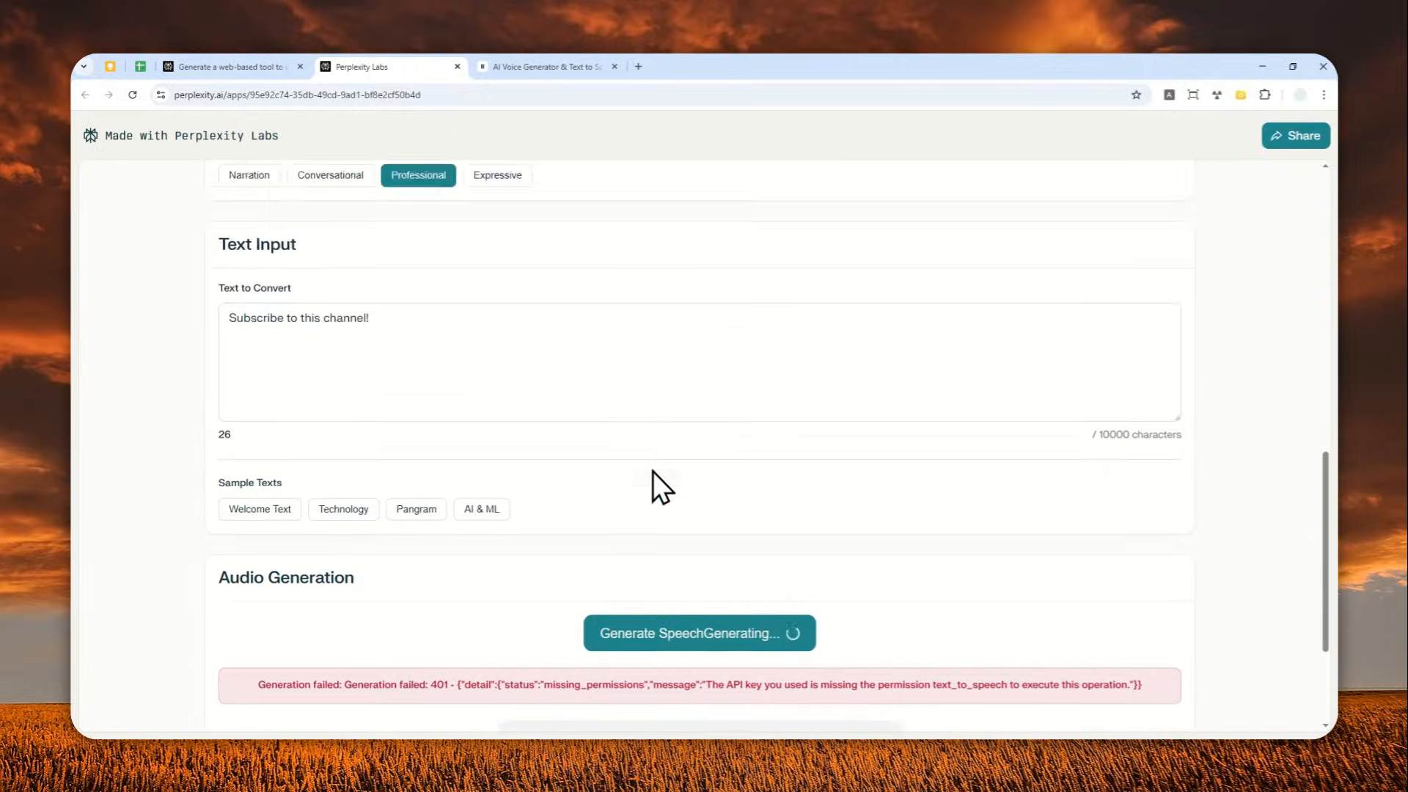
# In ElevenLabs, set the Pernicious Tiger key's Text to Speech permission to Has access and save the changes
pyautogui.click(546, 66)
pyautogui.click(1009, 473)
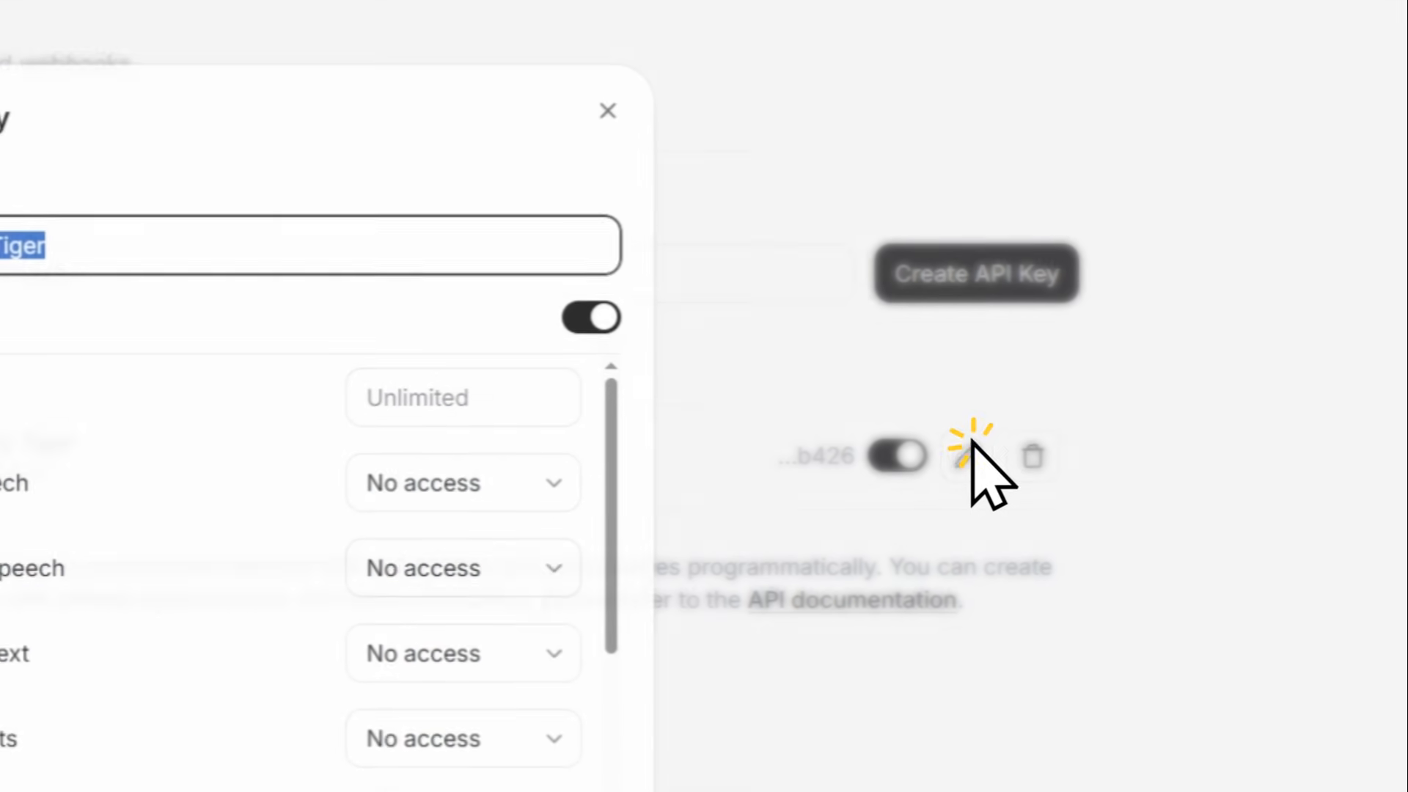
pyautogui.click(440, 476)
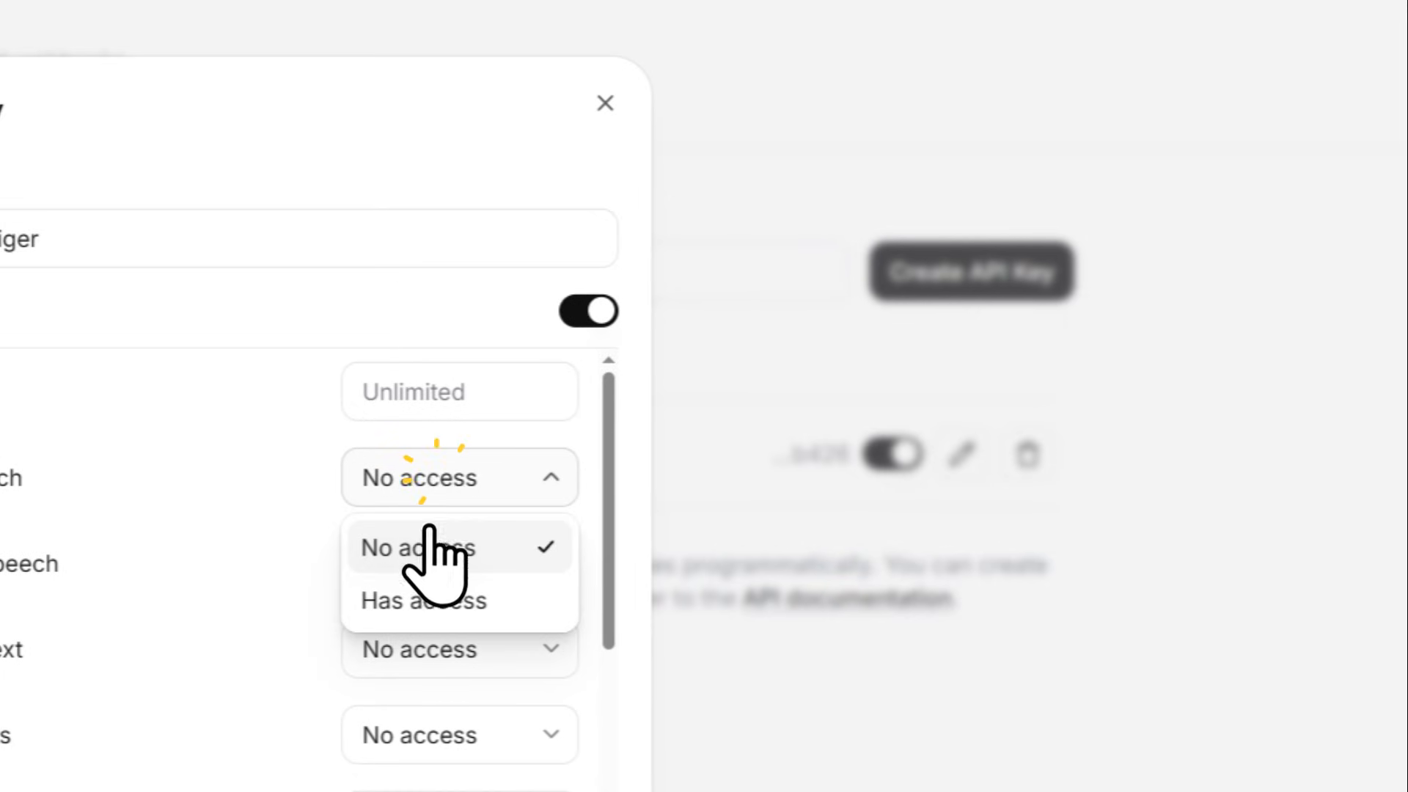
pyautogui.click(429, 598)
pyautogui.click(506, 791)
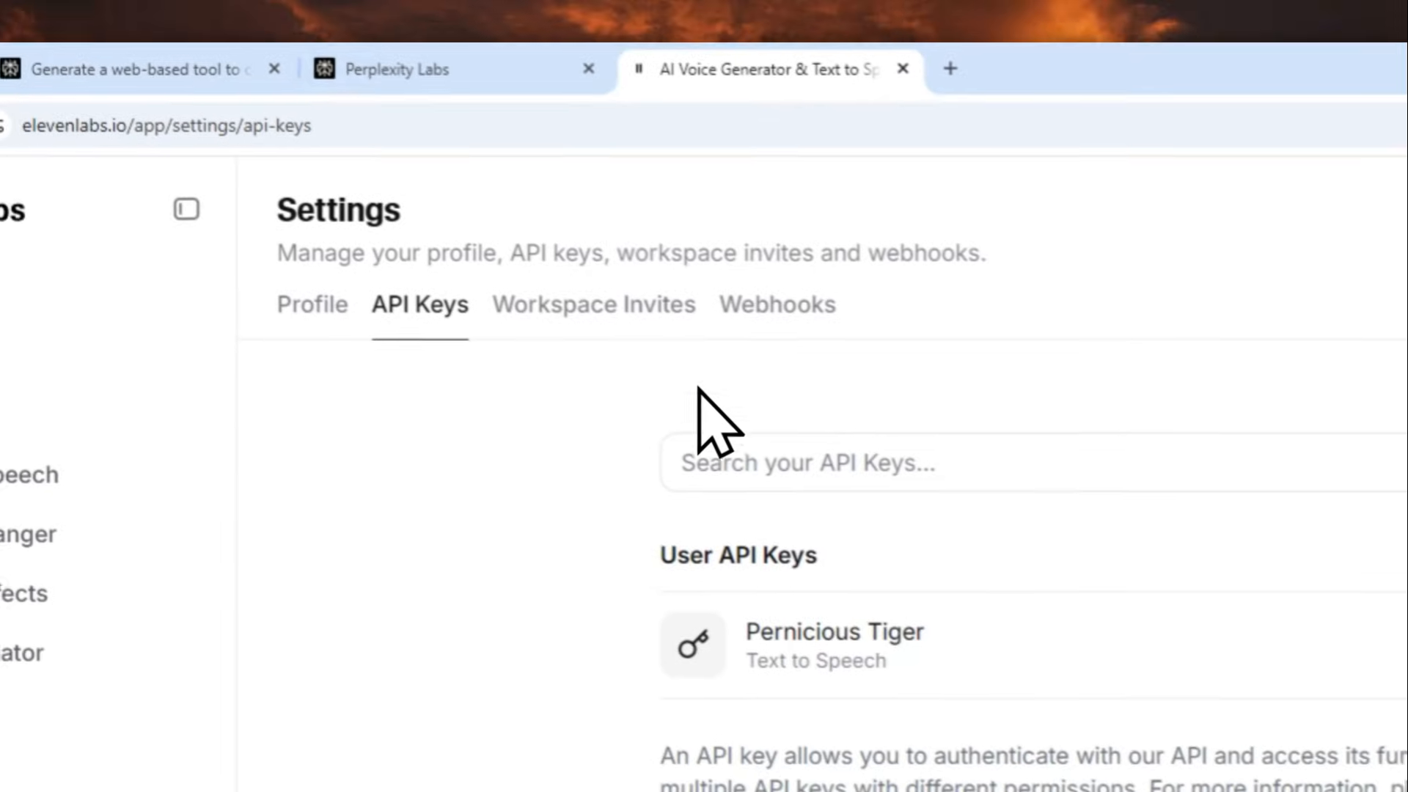
# Generate the speech again in the Perplexity Labs app with the updated key permission and play it
pyautogui.click(513, 68)
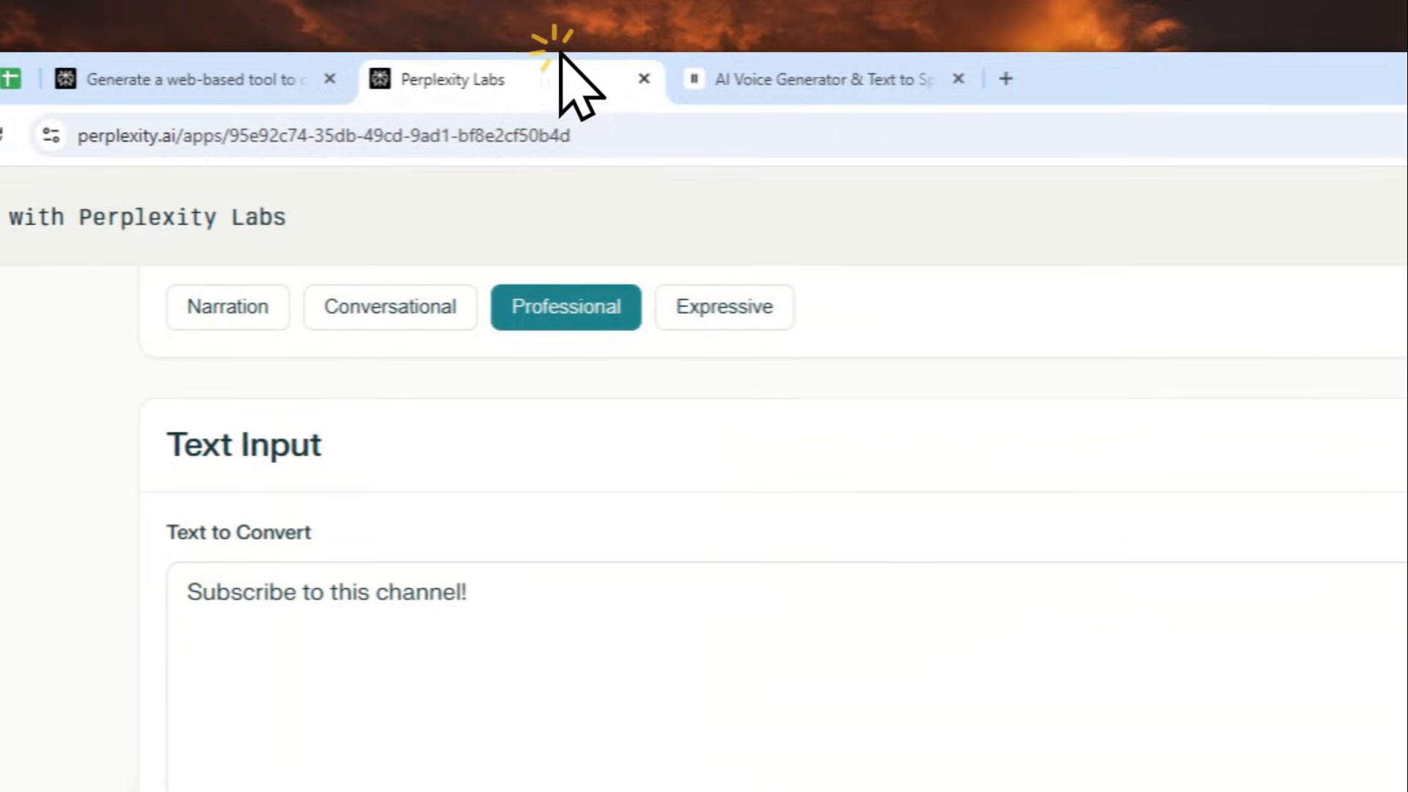
pyautogui.scroll(-4, 1026, 714)
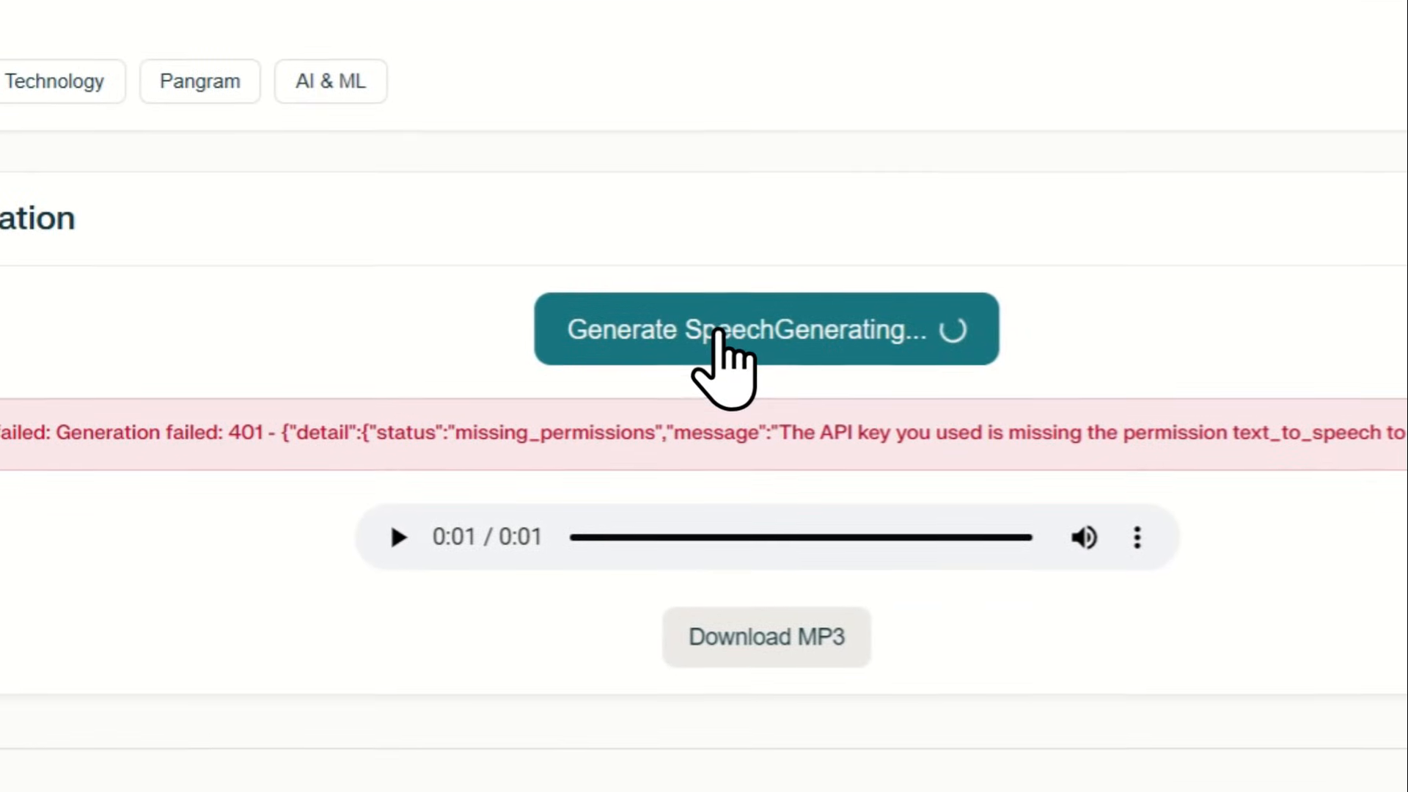
pyautogui.click(715, 327)
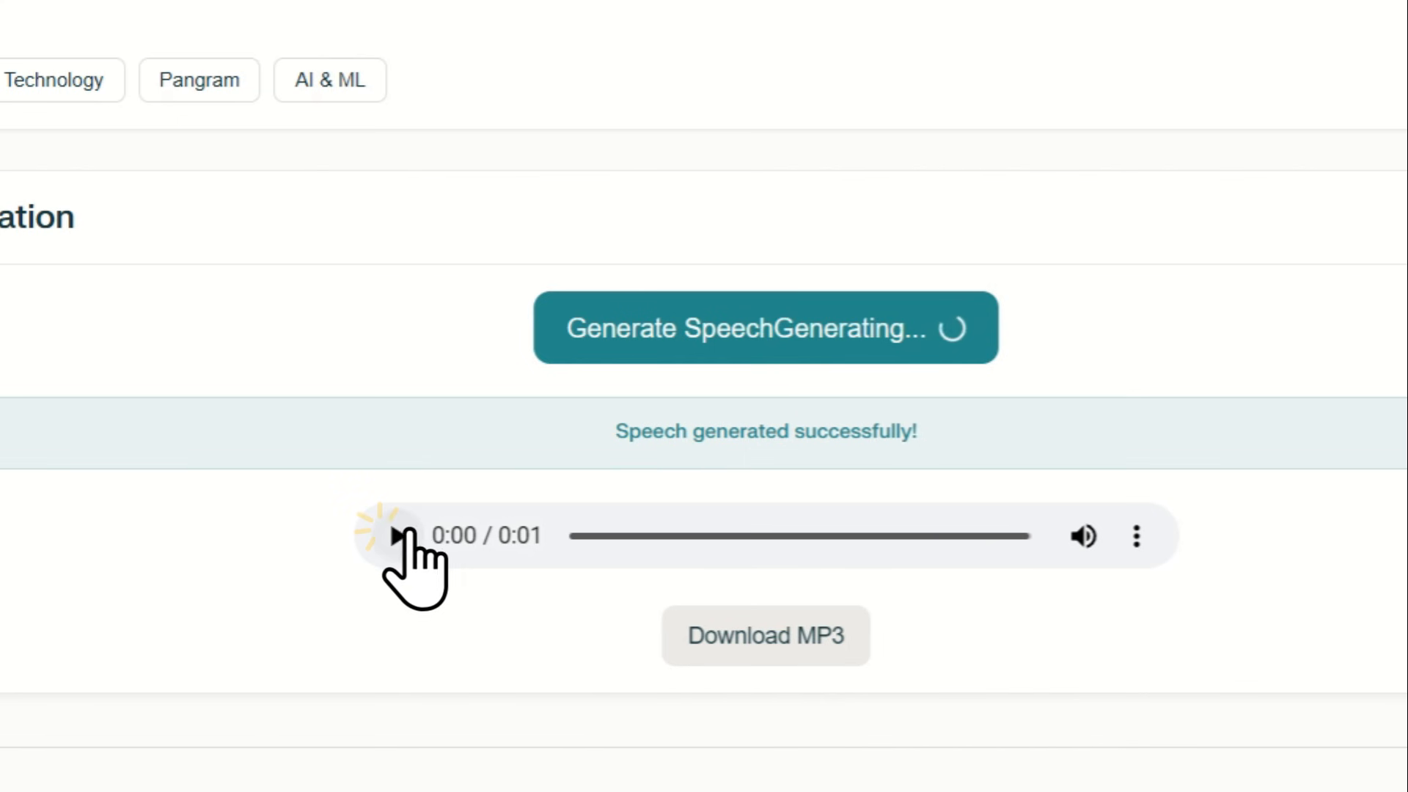
pyautogui.click(398, 536)
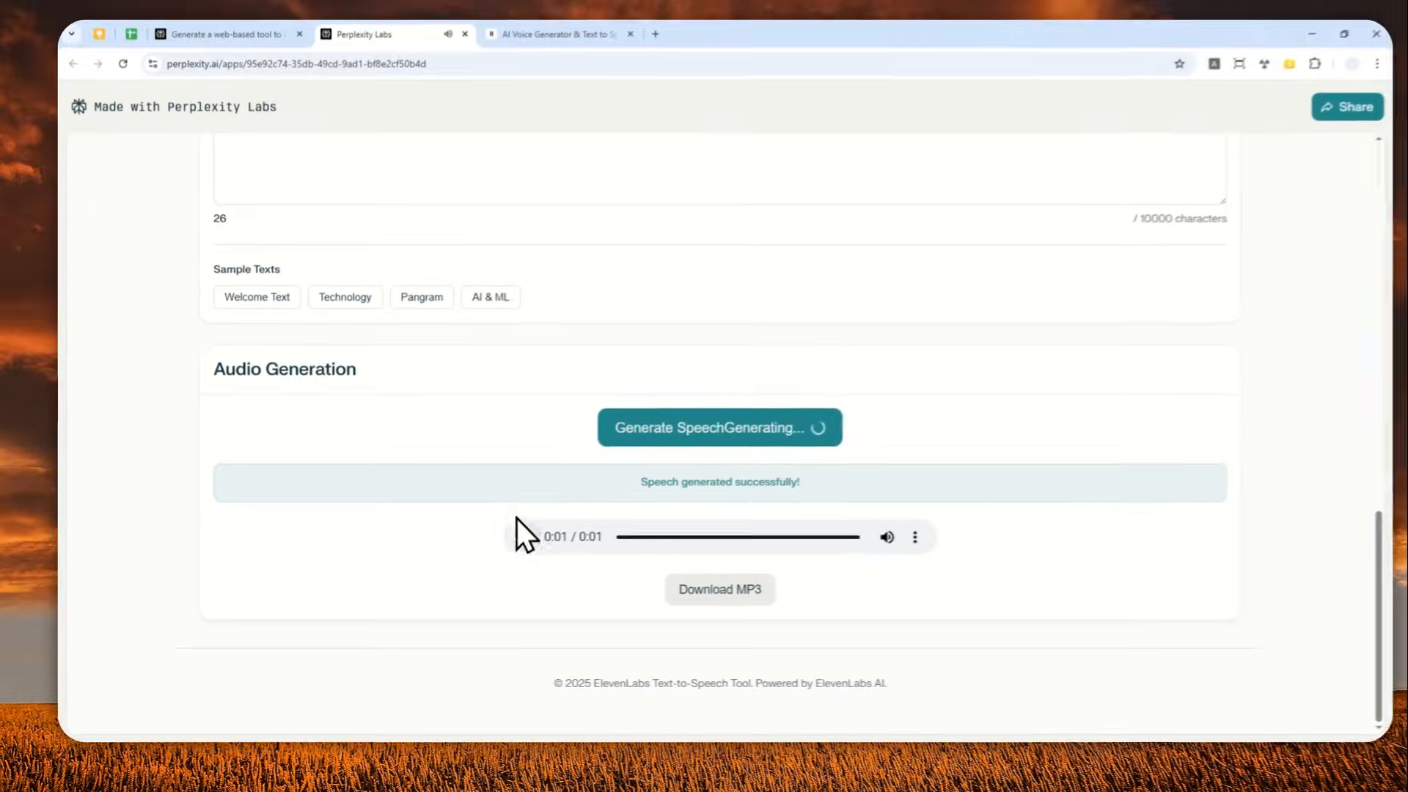
# Return to the API keys settings in ElevenLabs
pyautogui.scroll(15, 495, 448)
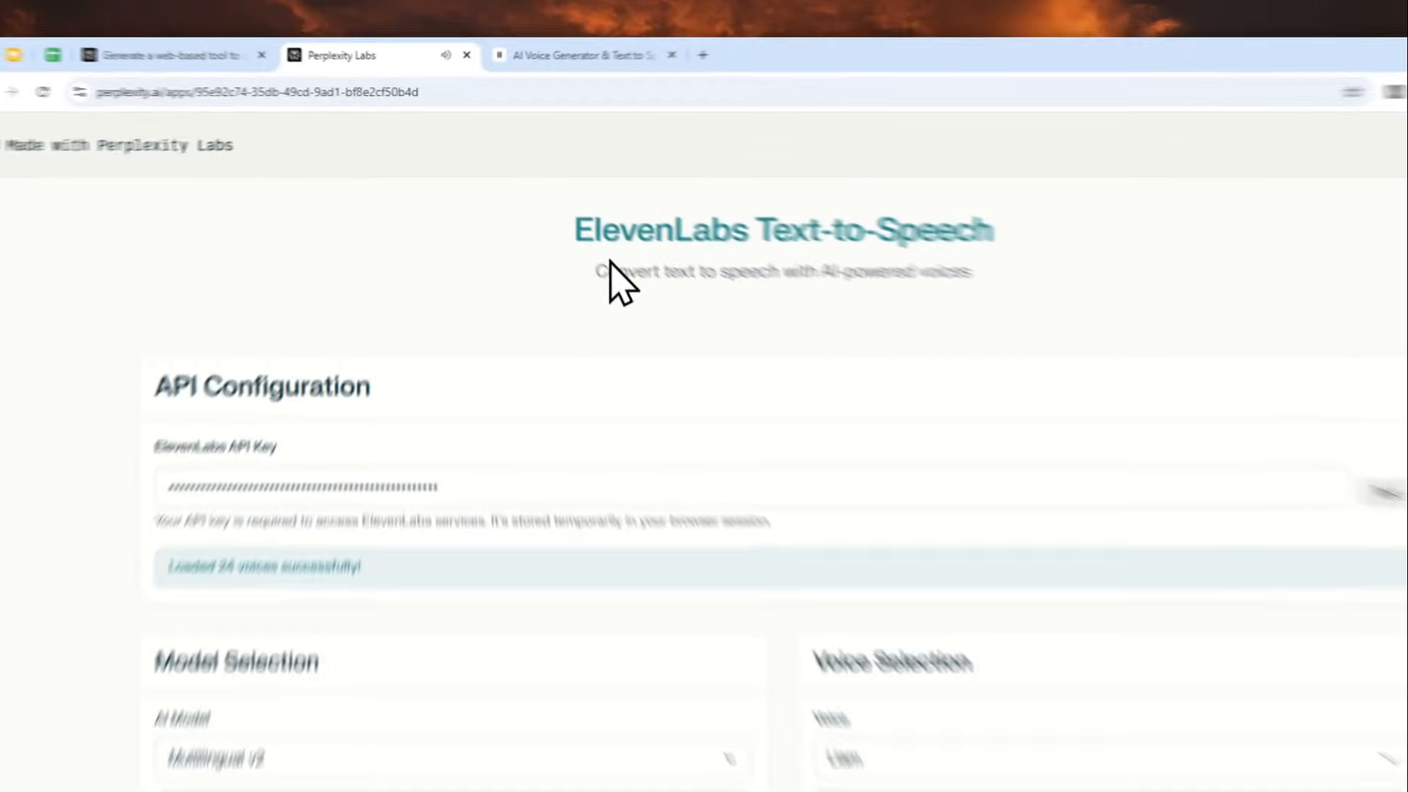
pyautogui.click(556, 66)
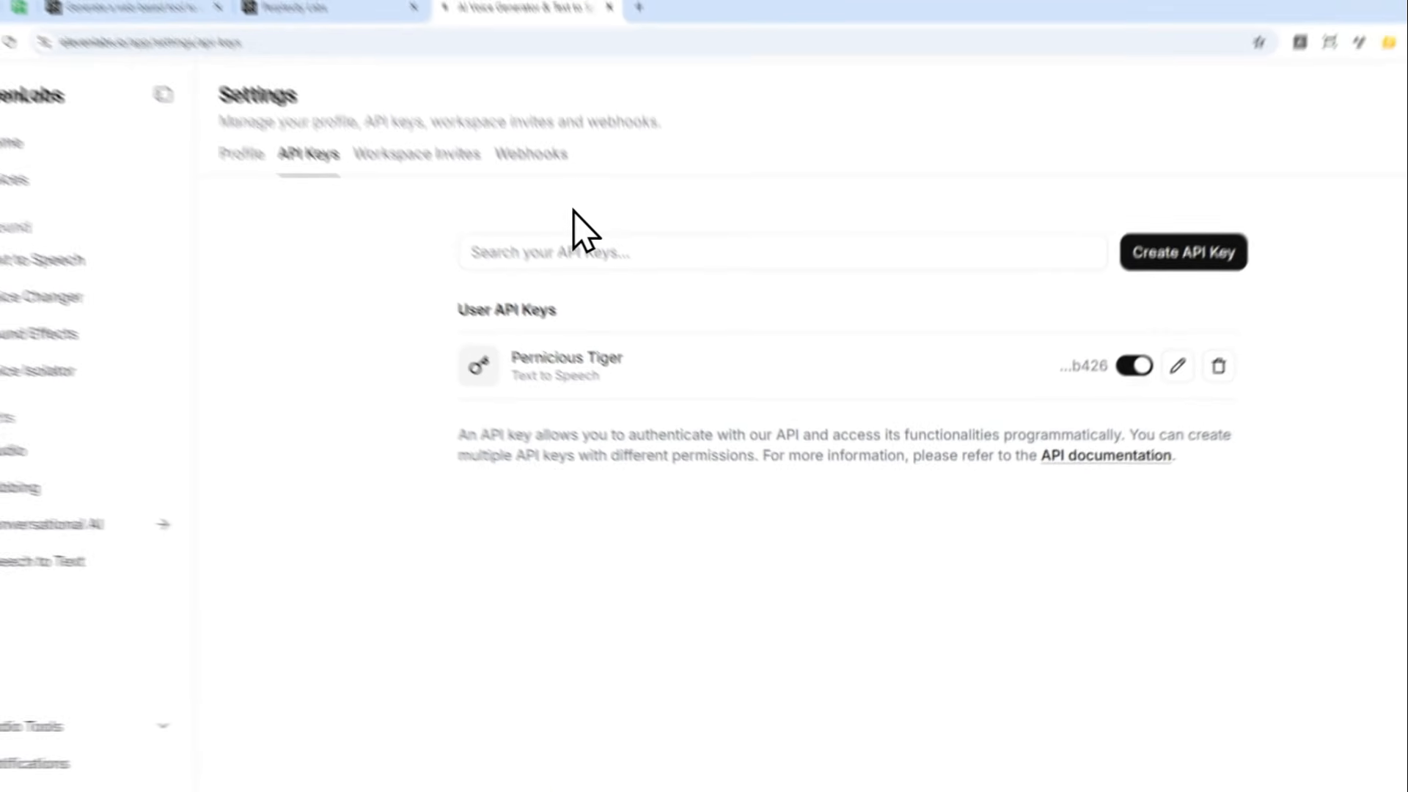